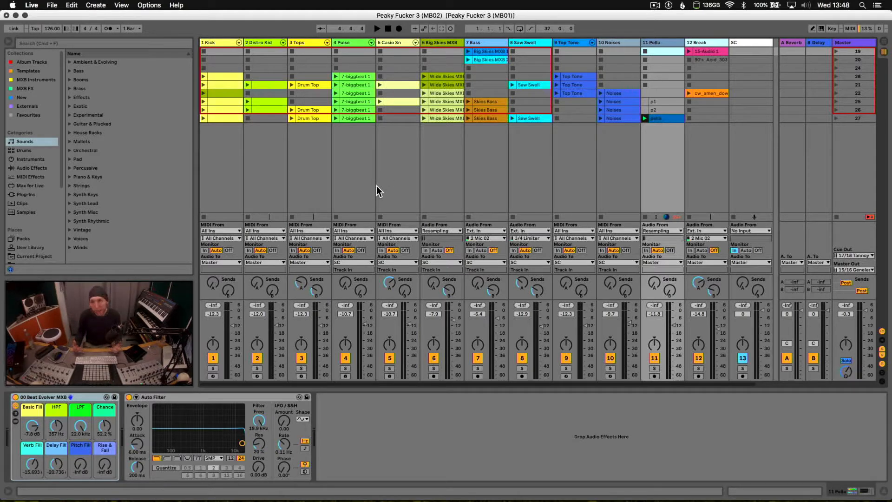
- Look over the empty Arrangement timeline and return to the Session grid
key(Tab)
click(330, 167)
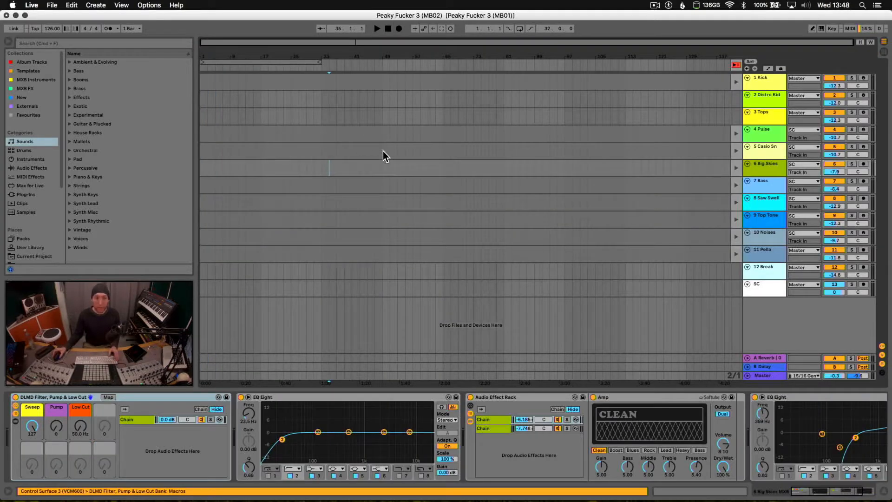
key(Tab)
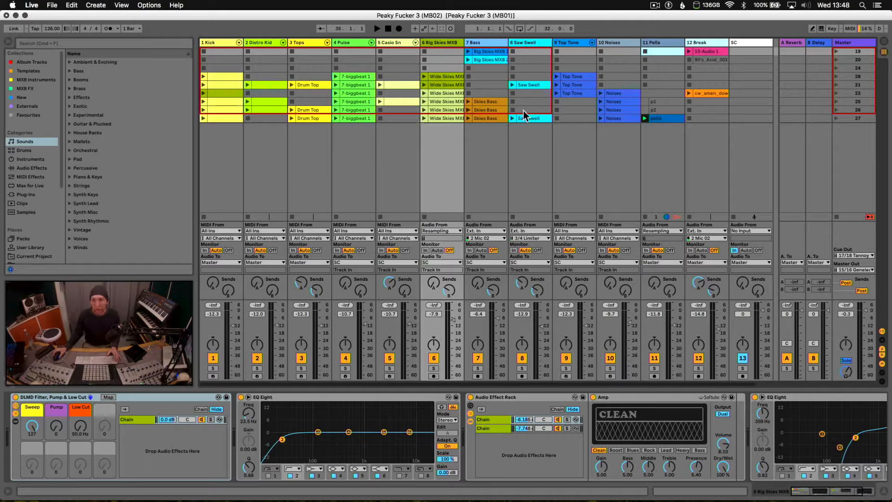
- Stop the 11 Pella track and highlight the clip slots of scenes 24 to 27 from 1 Kick through 12 Break
click(645, 217)
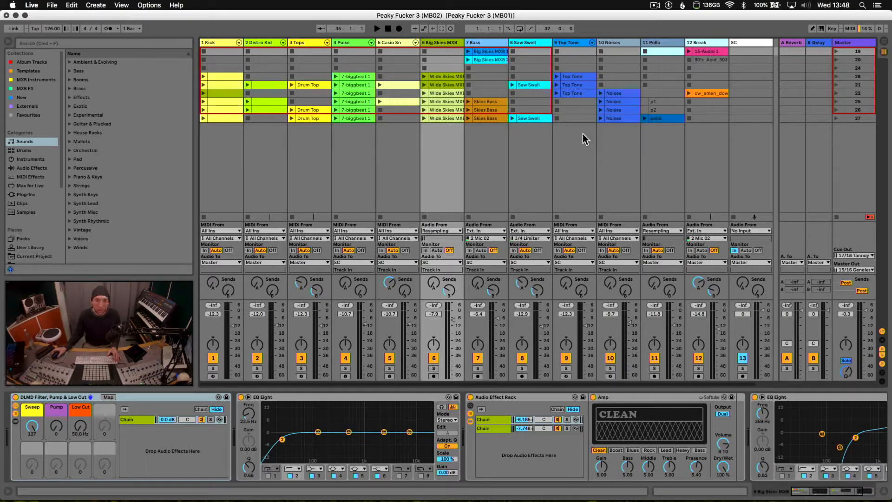
click(393, 77)
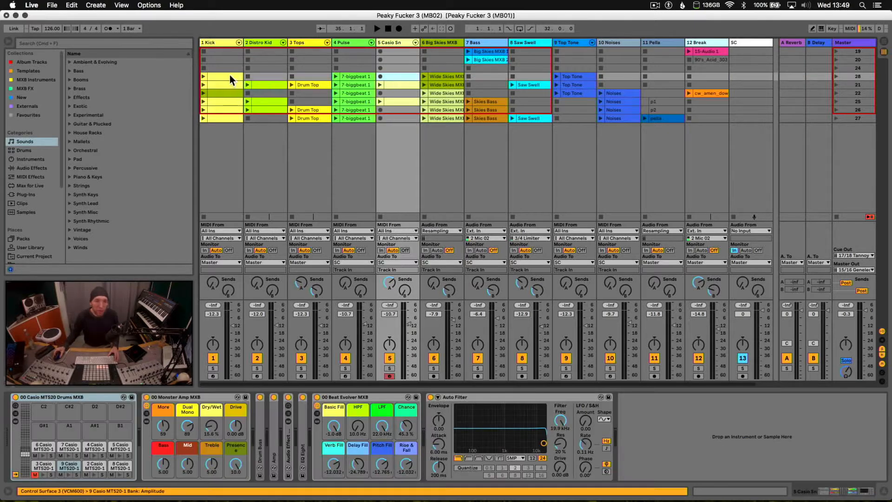
click(227, 68)
drag(226, 68, 715, 122)
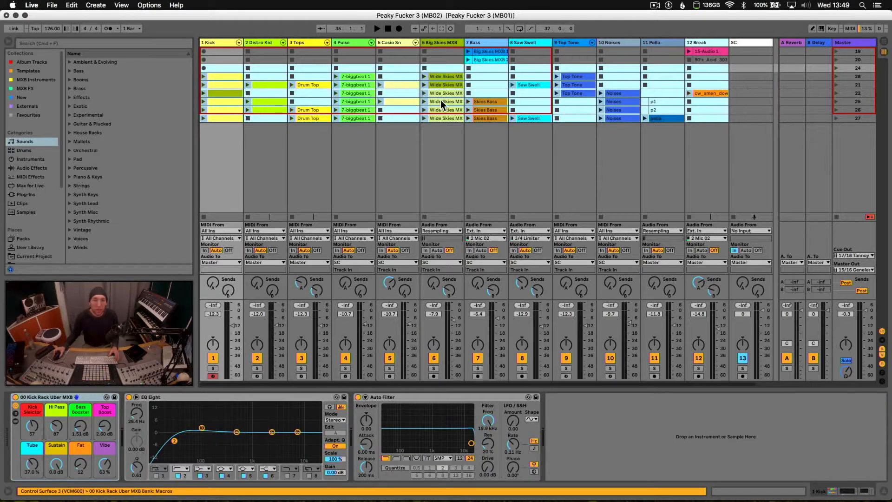
click(407, 91)
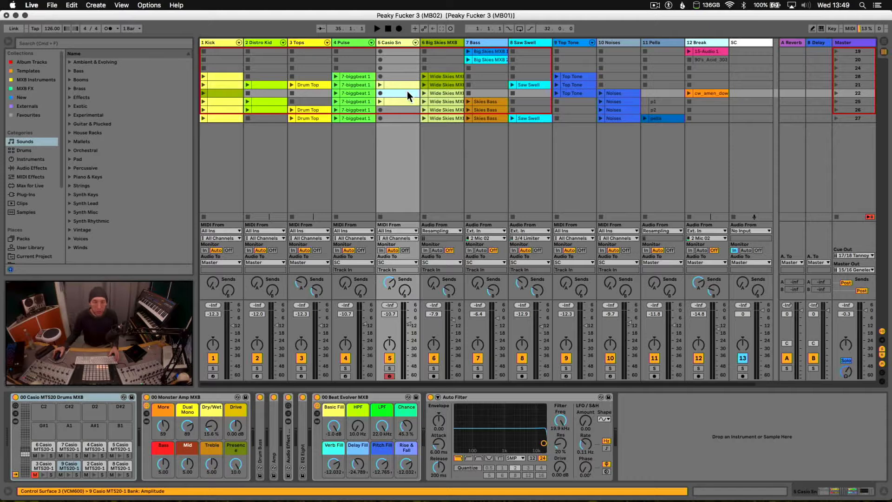
- Return all tracks to arrangement playback and mark empty timeline blocks across 2 Distro Kid to 6 Big Skies and 8 Saw Swell to 11 Pella
key(Tab)
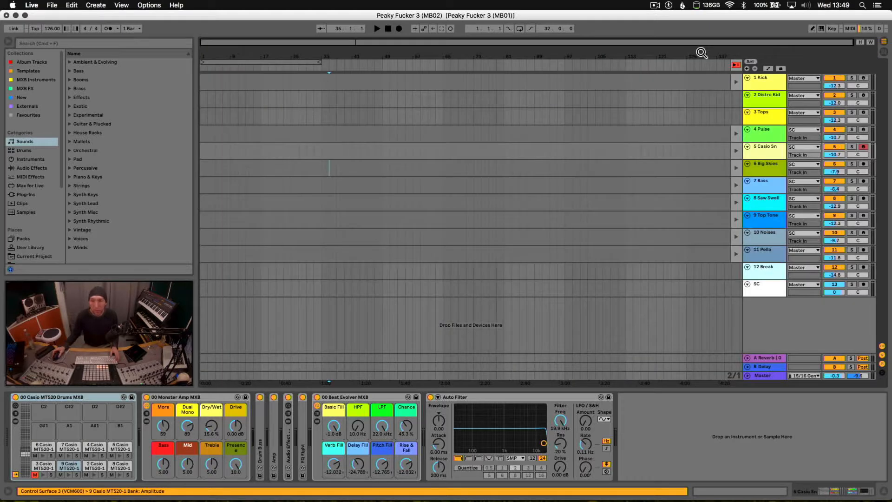
click(737, 65)
drag(256, 99, 656, 176)
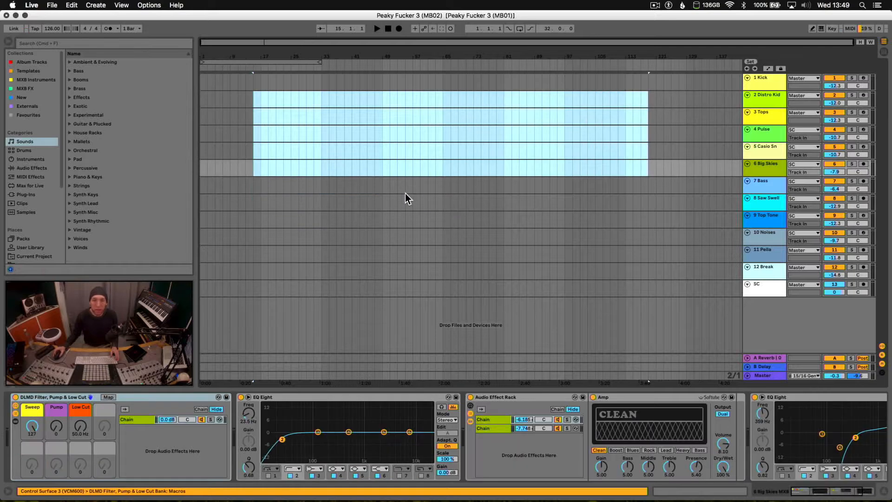
drag(405, 194, 502, 255)
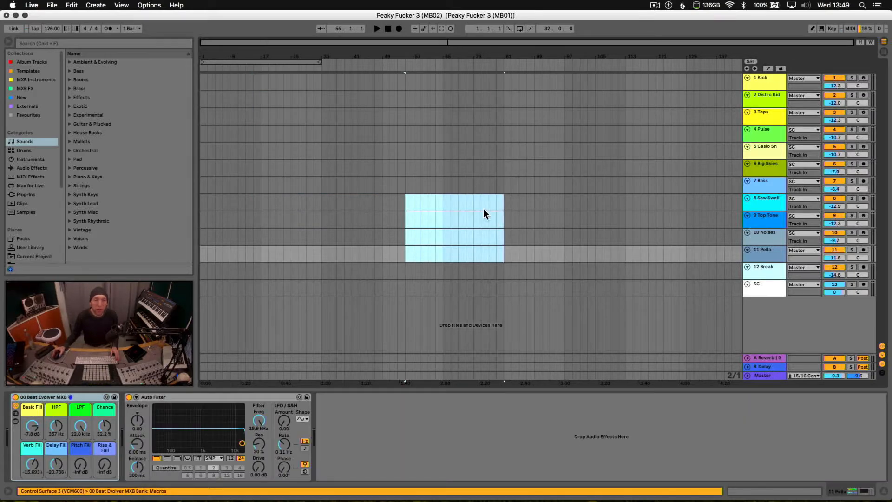
- Mark ranges from bar 51 across 3 Tops to 5 Casio Sn and bars 39 to 45 across 3 Tops and 4 Pulse
click(383, 113)
drag(395, 125, 433, 155)
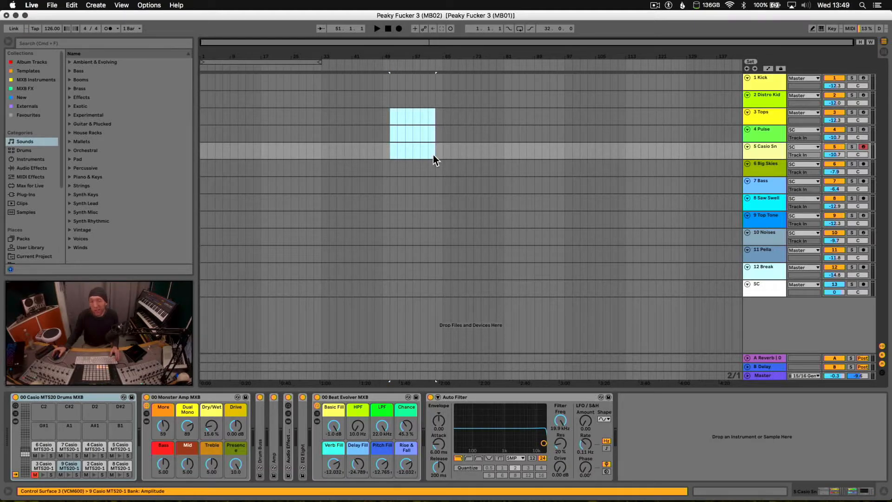
click(381, 115)
drag(350, 109, 367, 137)
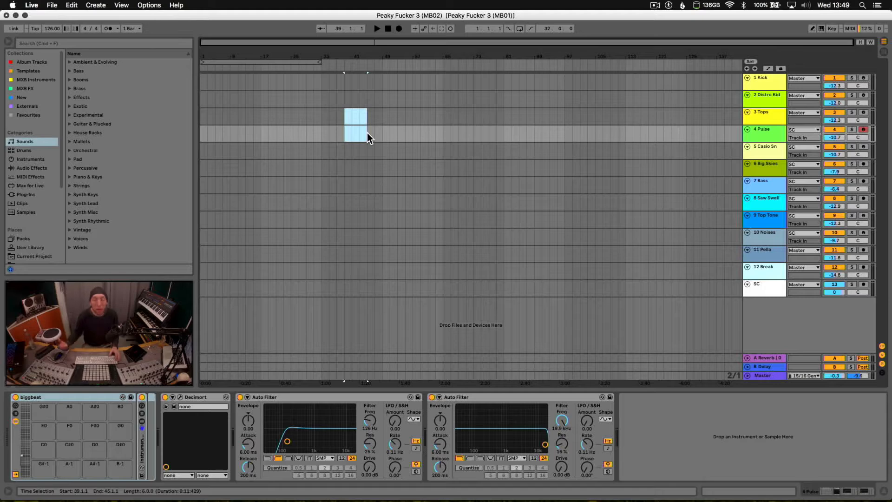
click(368, 133)
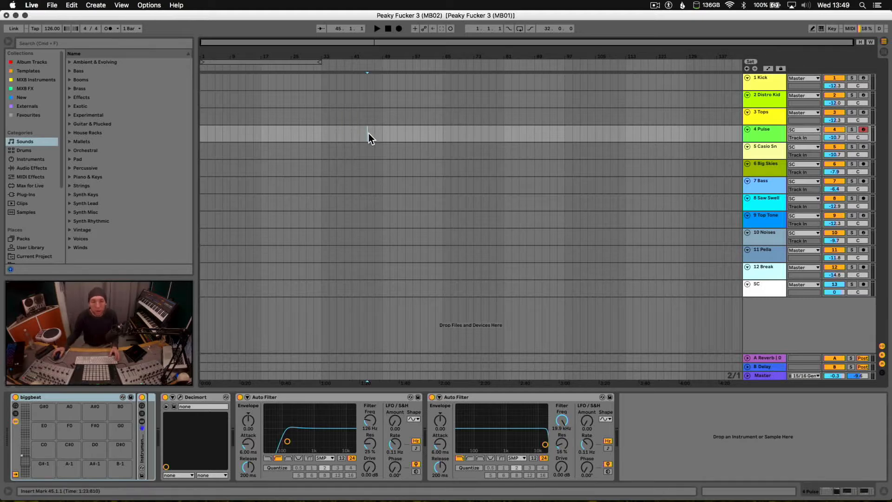
- Return to the Session grid and point out the empty scene 24 slots on 1 Kick, 5 Casio Sn, 11 Pella and 12 Break
key(Tab)
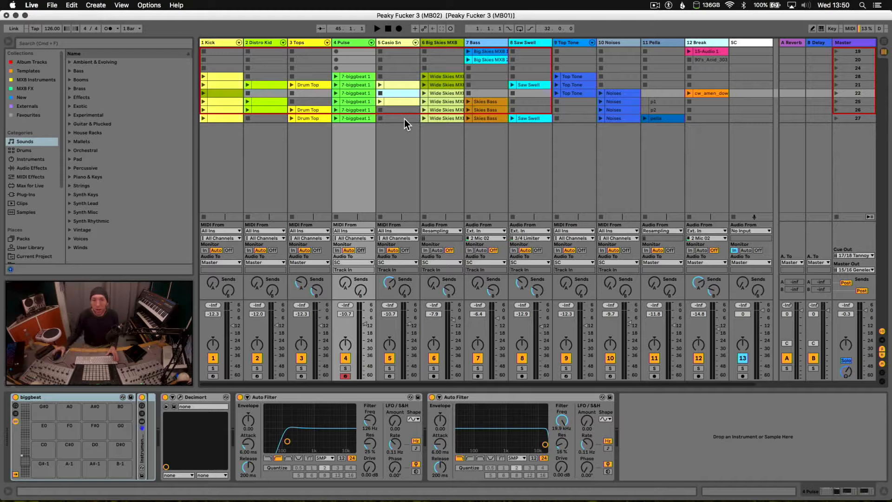
click(222, 68)
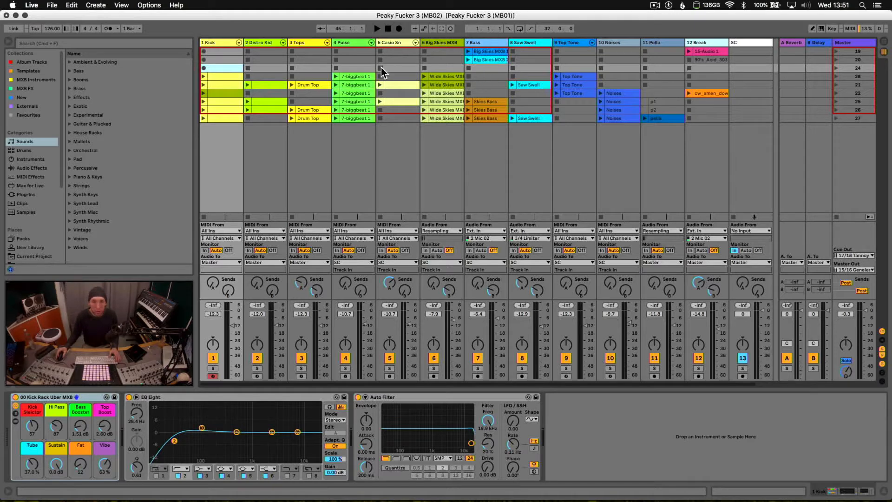
click(395, 69)
click(671, 68)
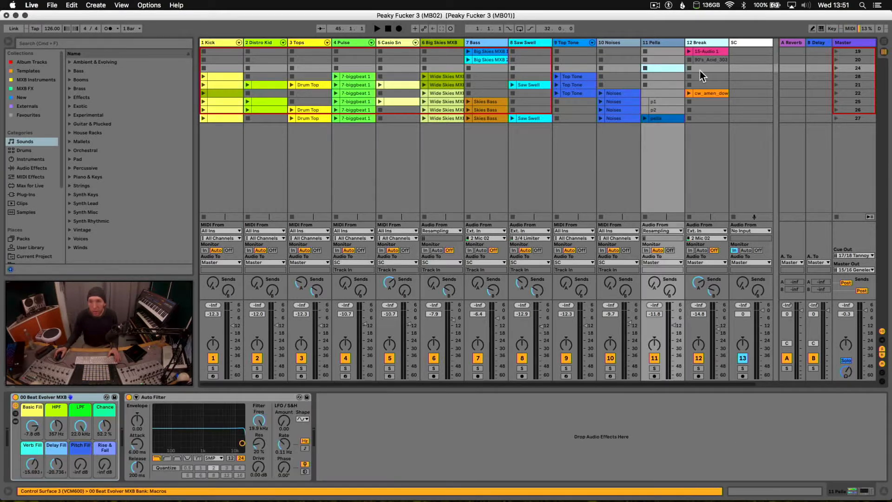
click(700, 69)
click(219, 69)
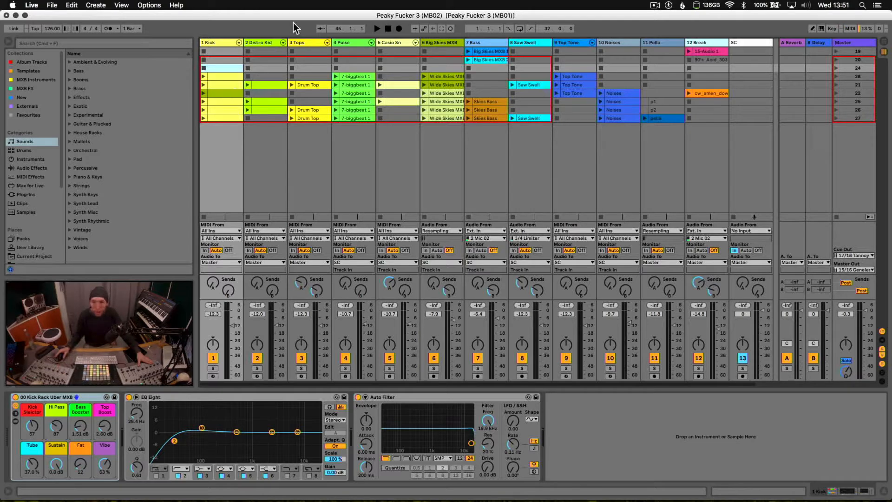
- Show the 8 Saw Swell track's devices and collapse its Audio Effect Rack and EQ Eight
click(541, 41)
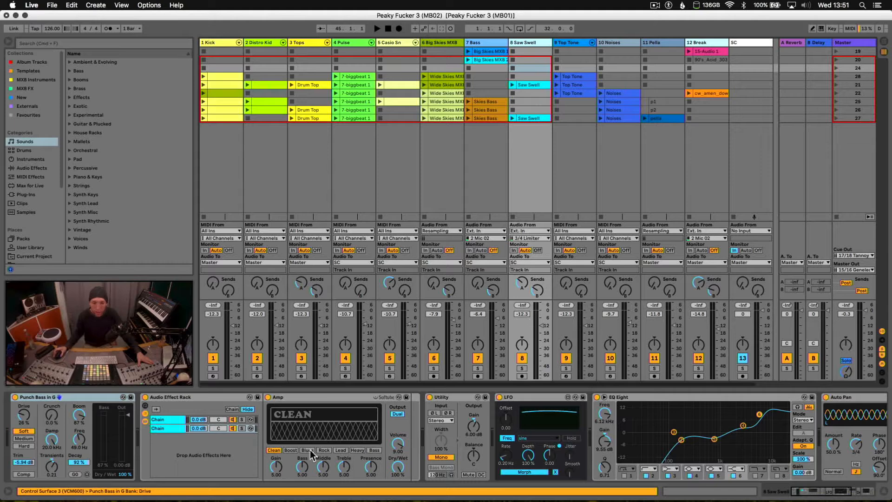
double_click(172, 393)
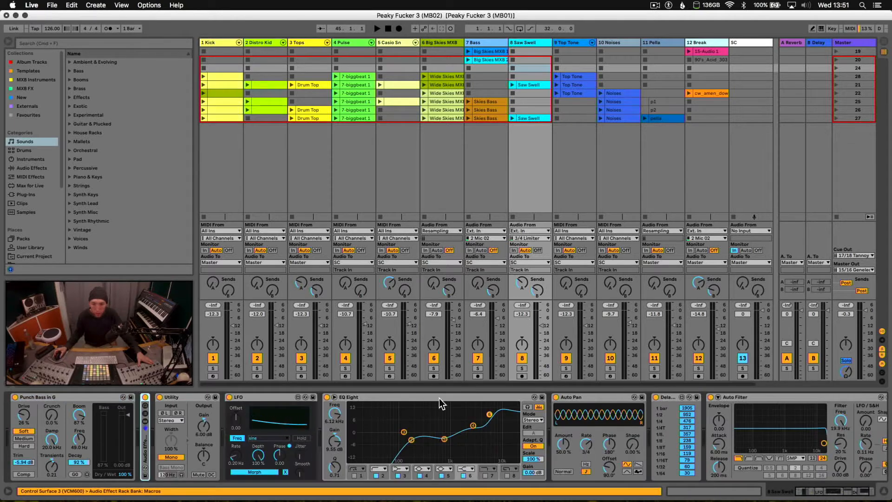
double_click(439, 398)
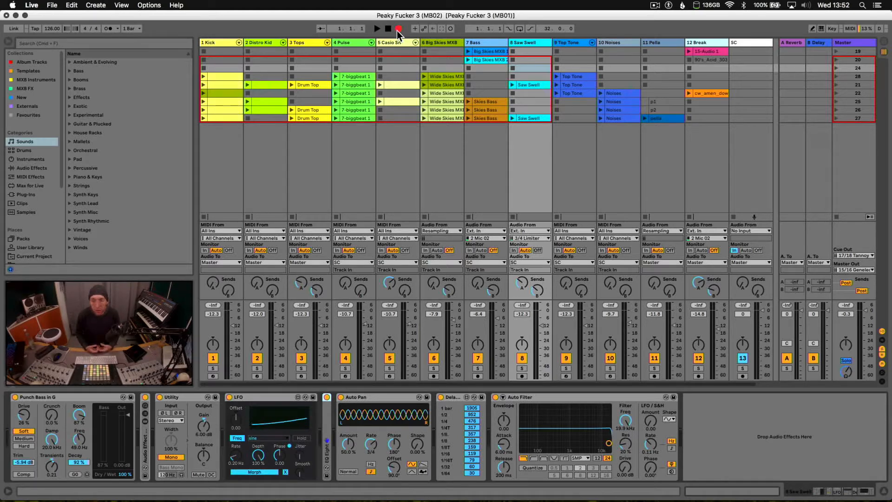
- Compare the empty Arrangement timeline with the Session clip grid, finishing in the Session grid
key(Tab)
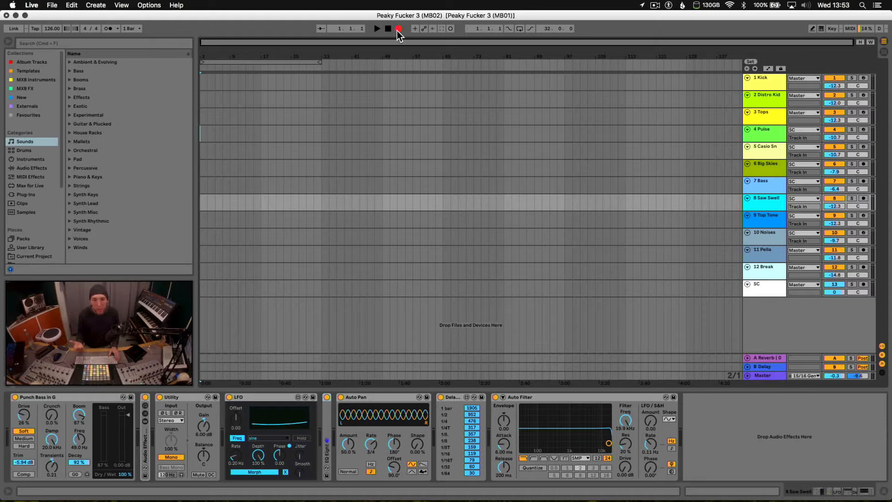
key(Tab)
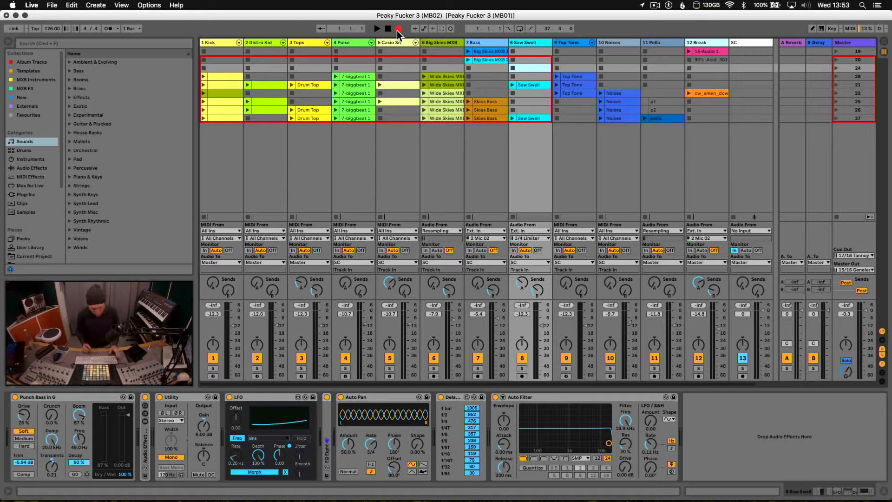
key(Tab)
key(Tab)
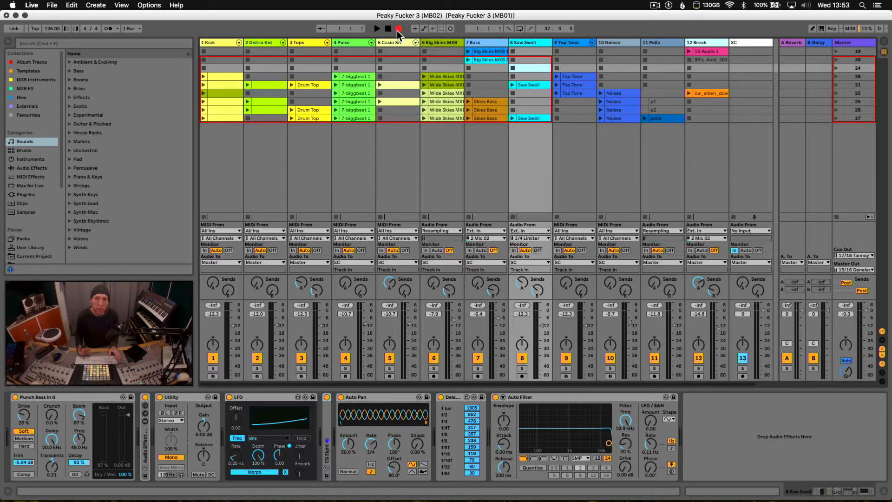
key(Tab)
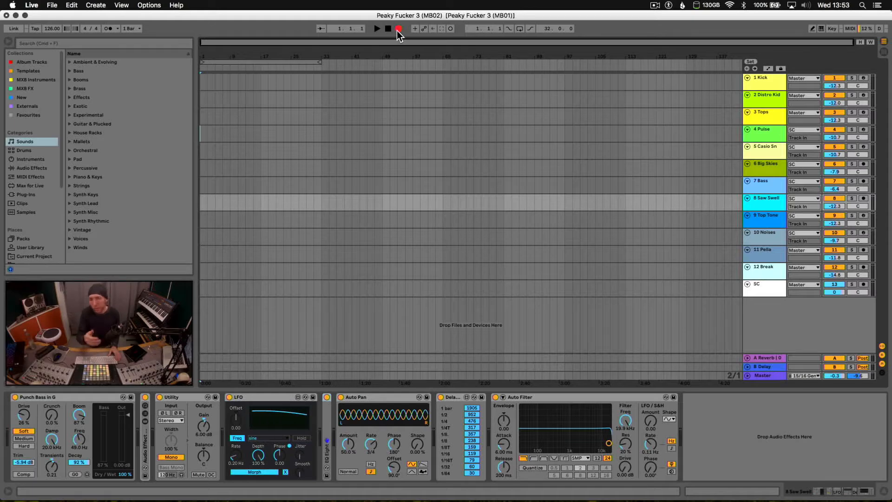
key(Tab)
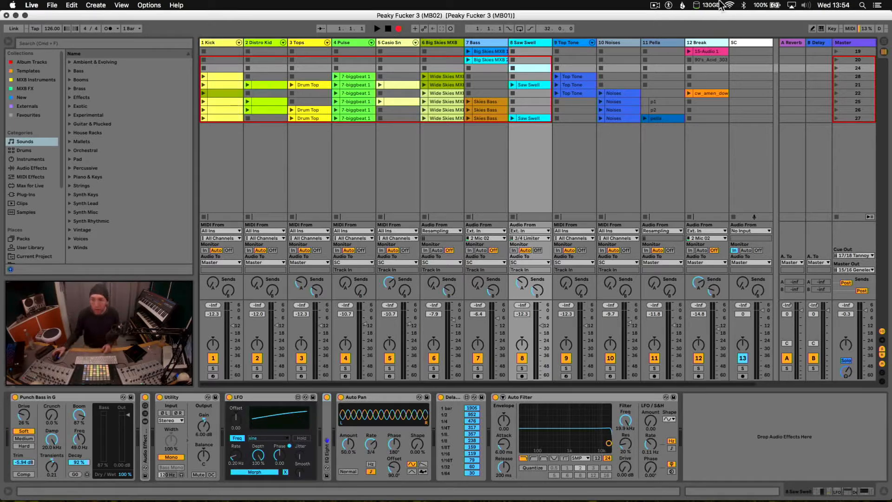
- Show the Master track's devices and collapse the TOSLINK OUT rack
click(857, 41)
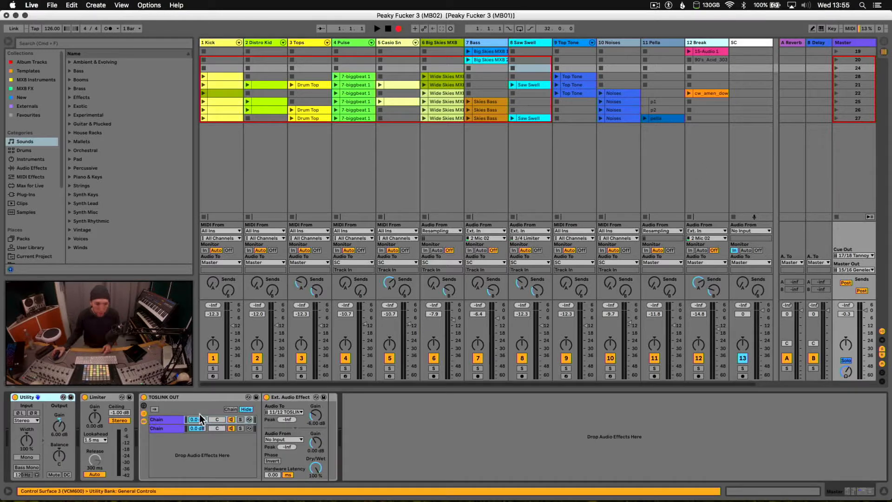
double_click(180, 397)
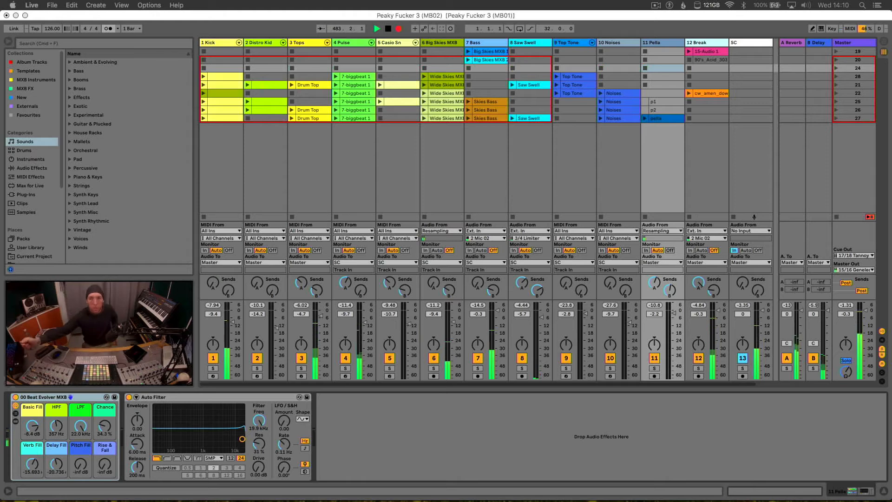
- Stop the performance recording and switch all tracks back to playing the recorded arrangement
click(389, 30)
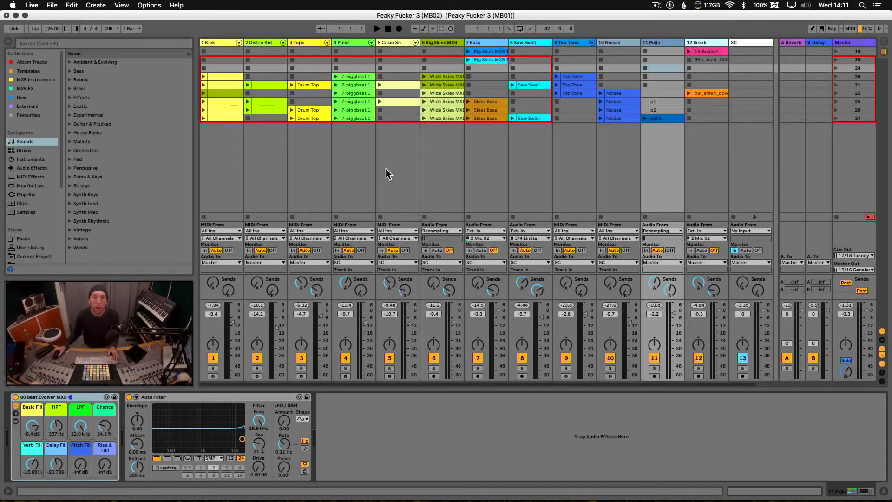
key(Tab)
drag(472, 56, 281, 57)
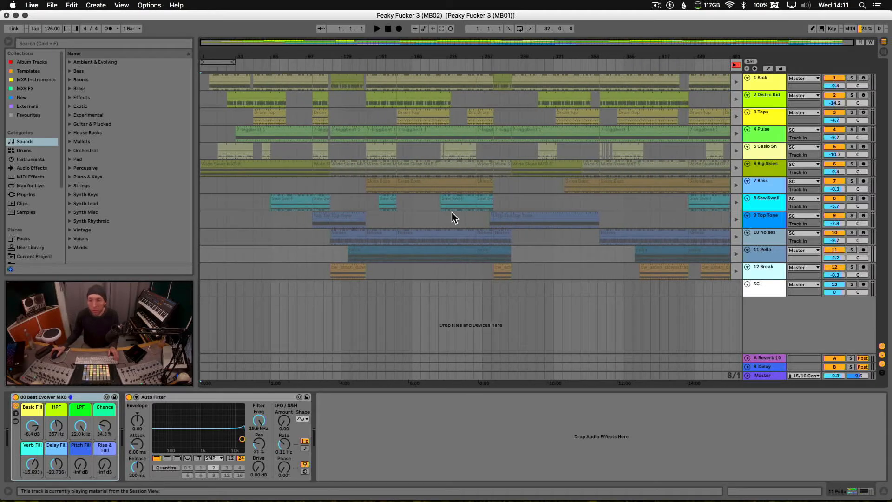
click(738, 65)
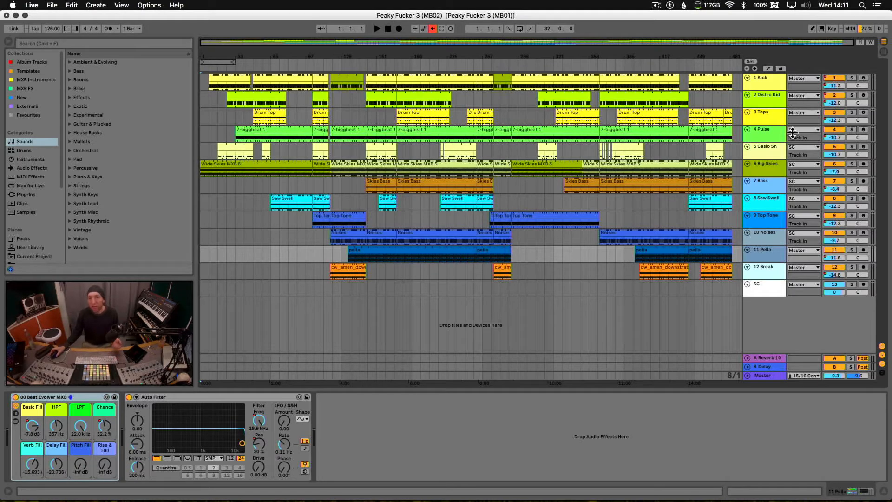
- Select the 4 Pulse track, show automation on the arrangement, and enlarge the height of all tracks
click(760, 136)
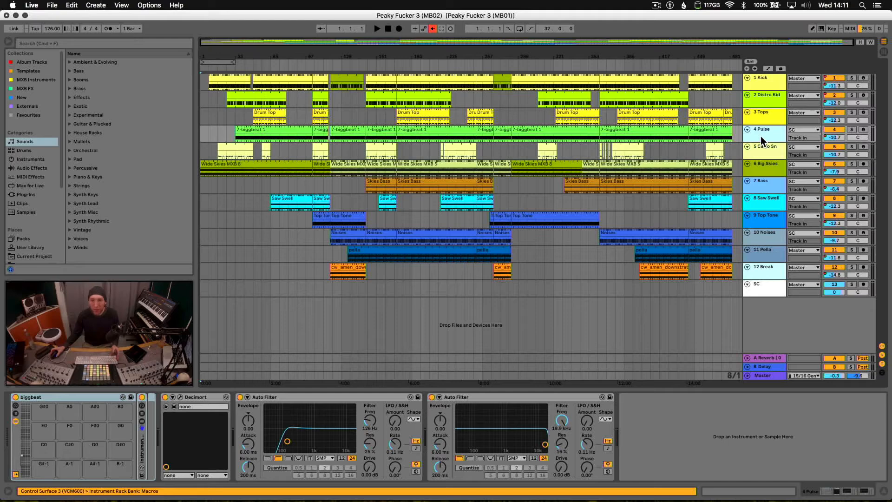
key(a)
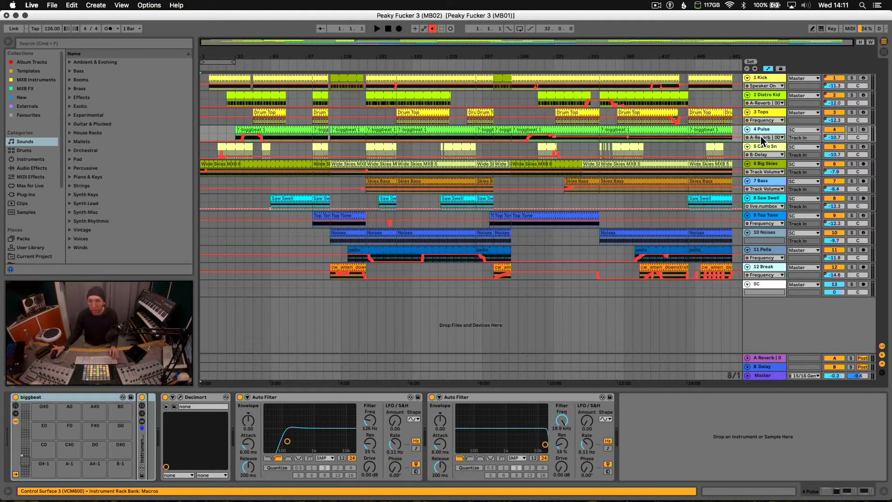
drag(757, 141, 756, 156)
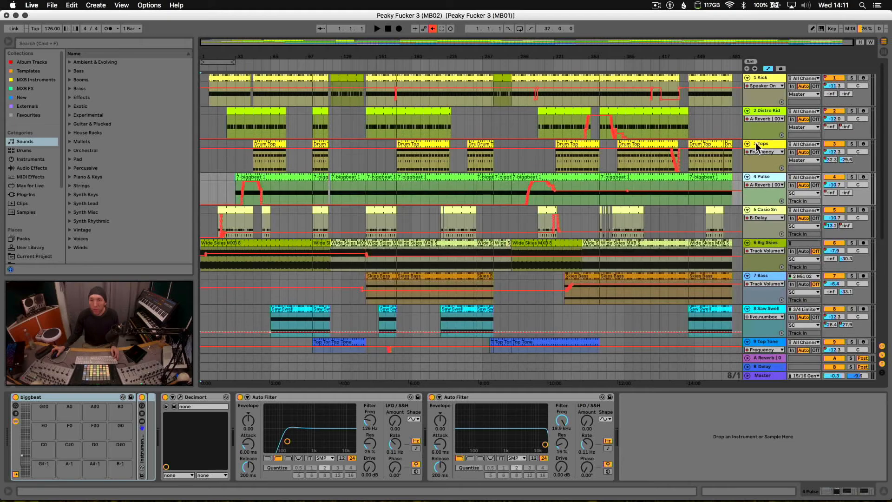
- Add a lane for each automated envelope on the 1 Kick, 2 Distro Kid and 3 Tops tracks
right_click(760, 98)
click(768, 110)
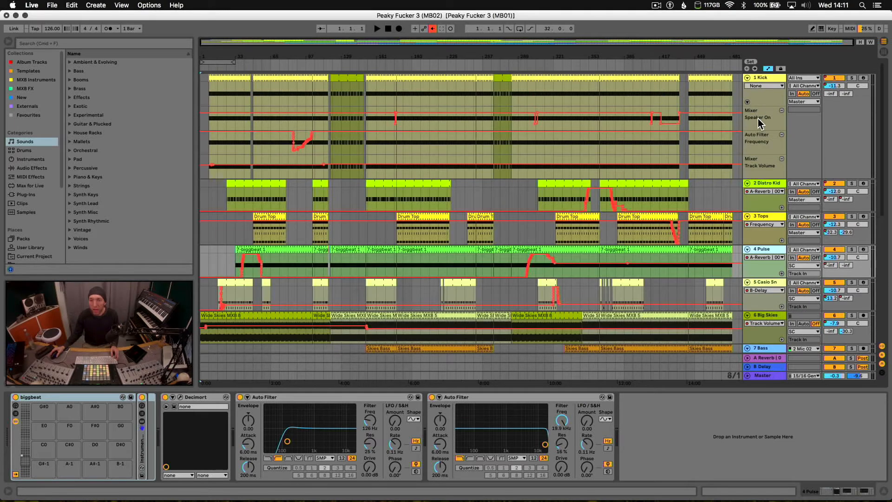
scroll(757, 122, down, 2)
right_click(765, 185)
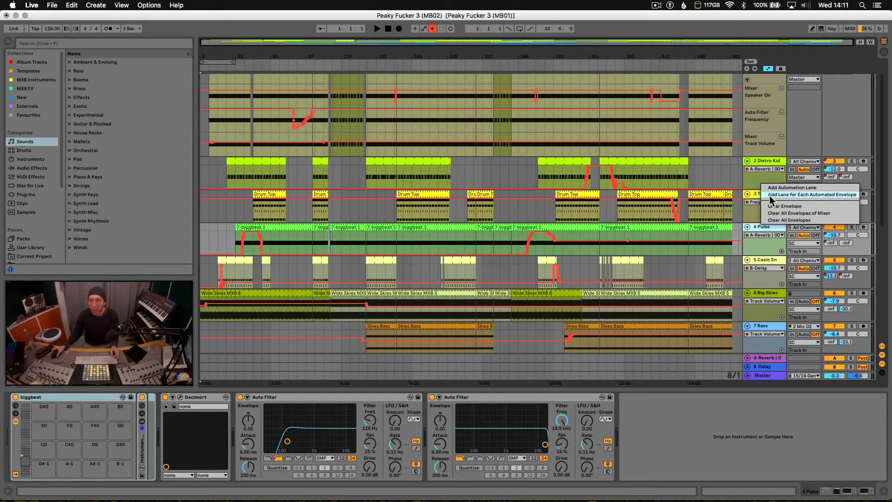
click(768, 194)
scroll(754, 190, down, 8)
right_click(757, 201)
click(768, 212)
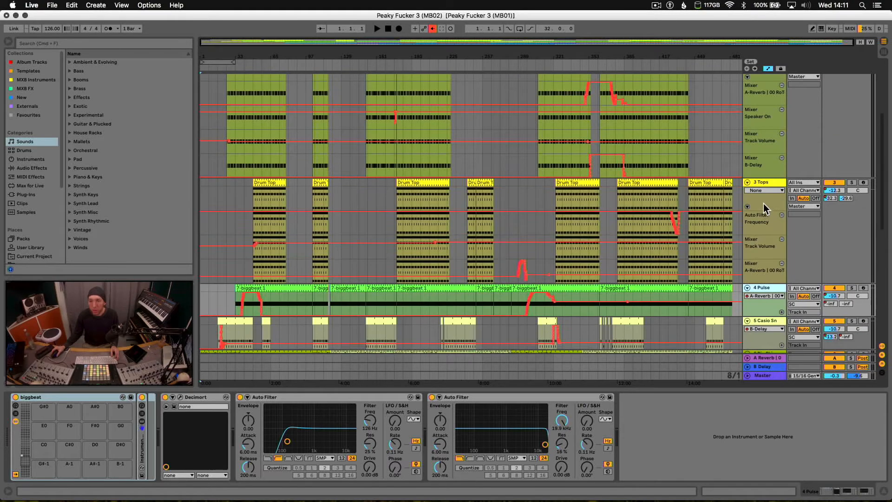
- Add a lane for each automated envelope on the 4 Pulse, 5 Casio Sn and 6 Big Skies tracks
scroll(763, 205, down, 5)
right_click(765, 224)
click(769, 235)
scroll(758, 223, down, 5)
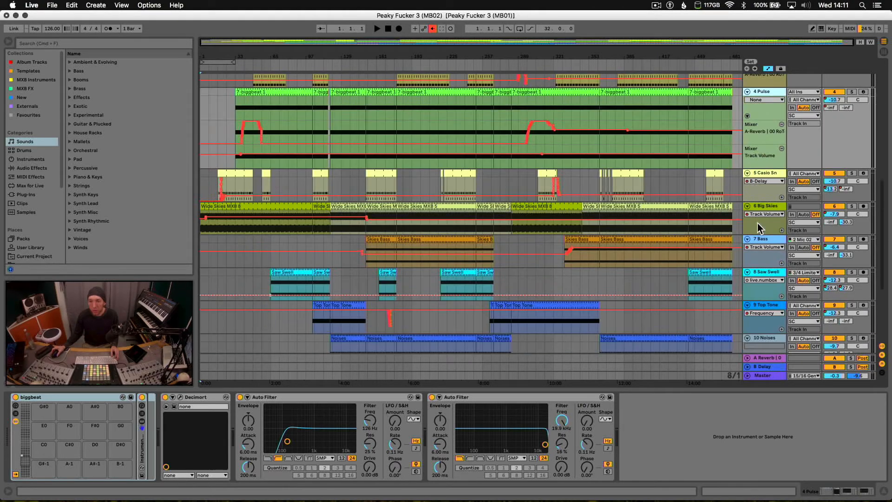
right_click(764, 197)
click(776, 208)
scroll(761, 211, down, 4)
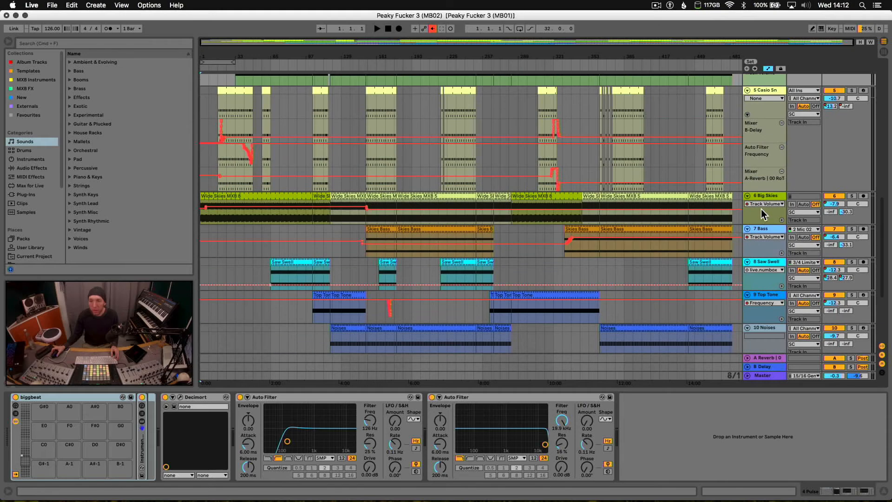
right_click(764, 217)
click(771, 227)
- Add a lane for each automated envelope on the 7 Bass and 8 Saw Swell tracks
scroll(766, 222, down, 4)
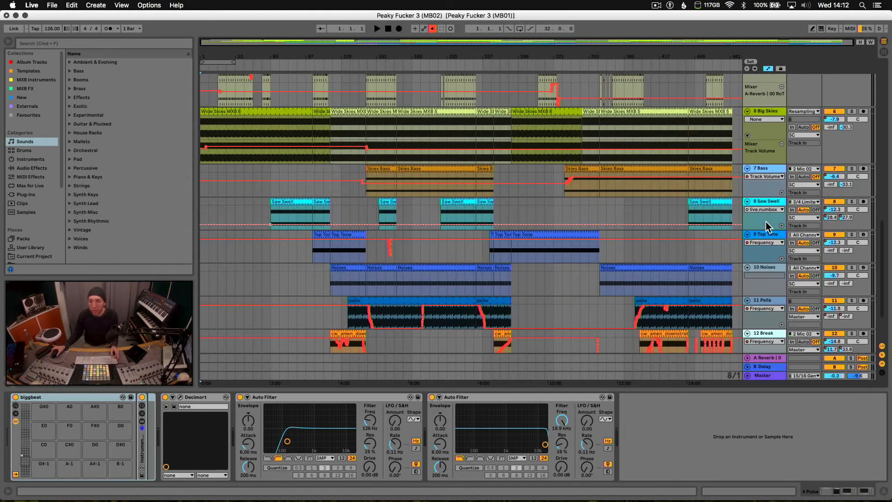
right_click(767, 201)
click(777, 205)
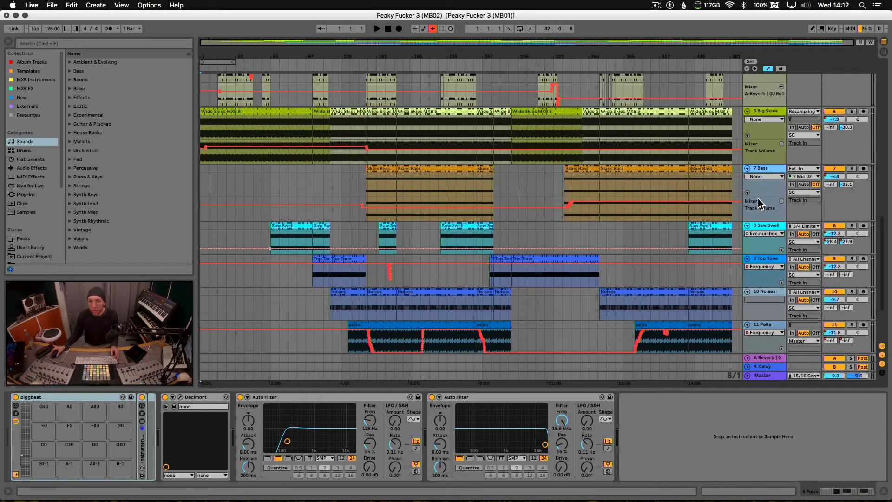
scroll(759, 191, down, 4)
right_click(762, 163)
click(773, 176)
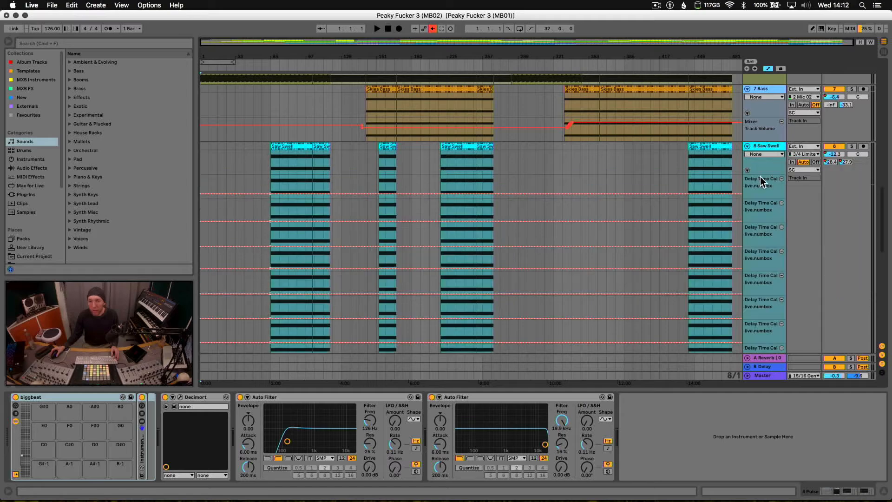
- Delete the Delay Time Calculator device from the 8 Saw Swell track to remove its unneeded automation lanes
scroll(757, 186, down, 4)
scroll(749, 188, down, 6)
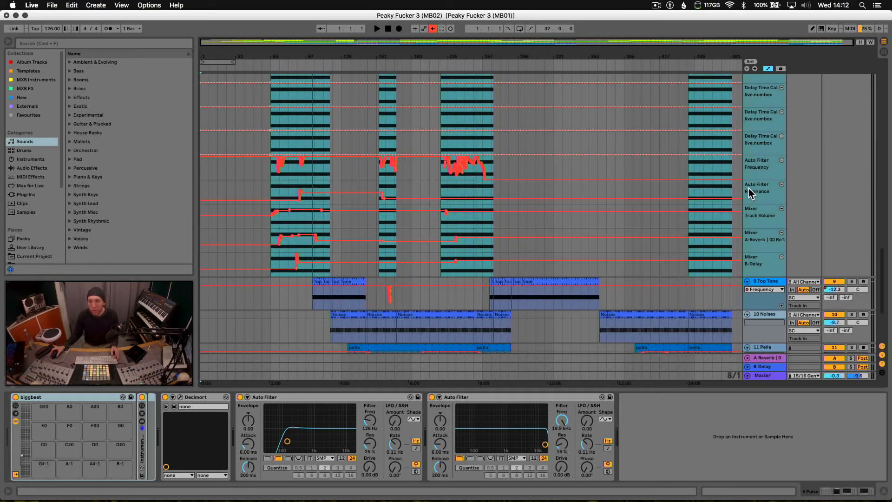
scroll(749, 187, up, 6)
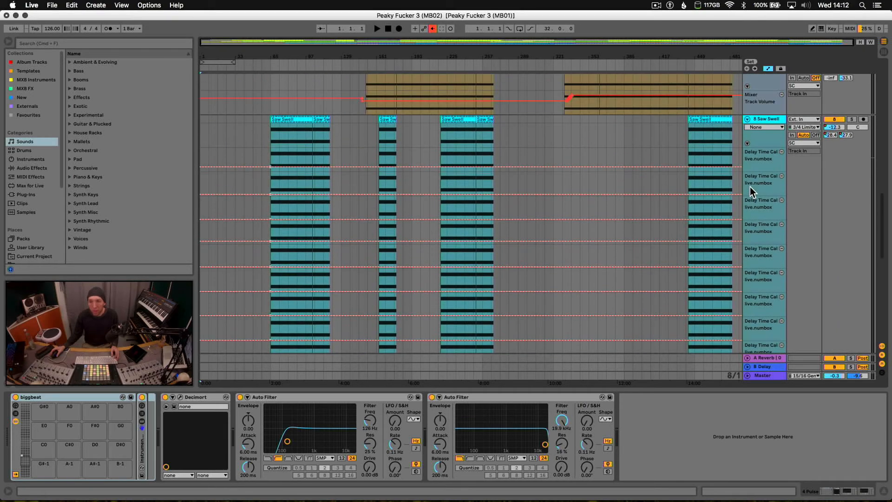
scroll(751, 185, down, 1)
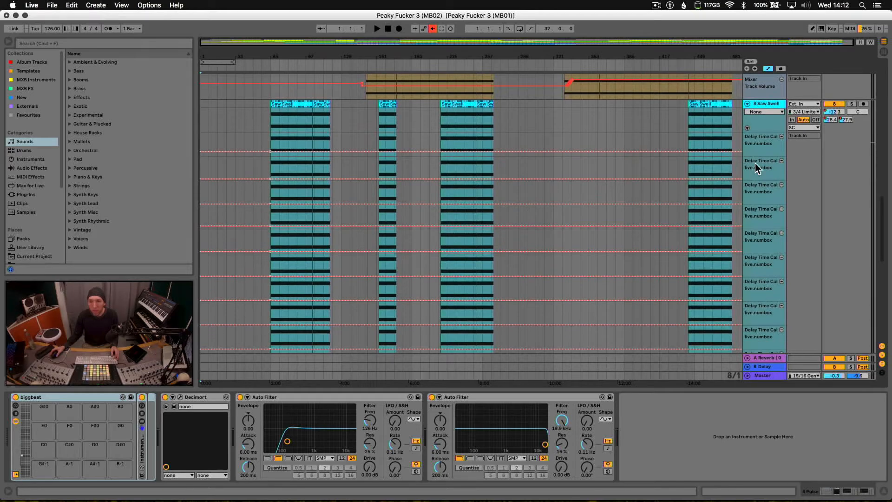
click(761, 102)
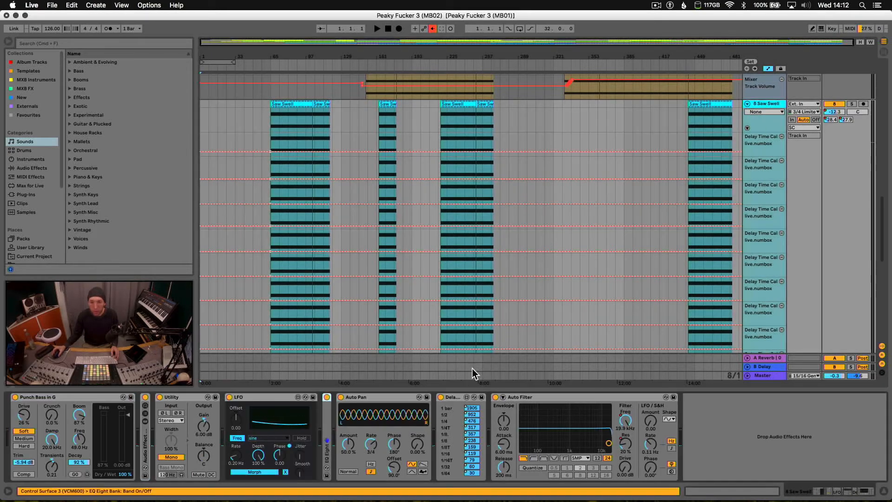
click(460, 397)
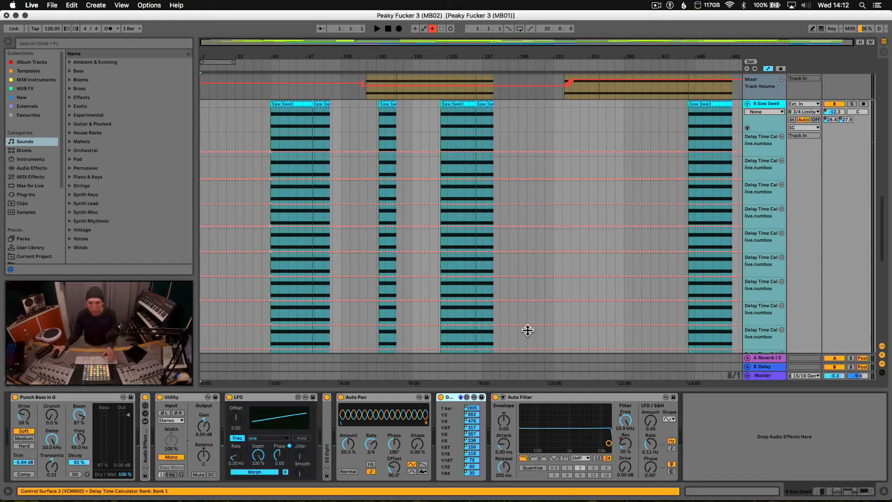
key(Delete)
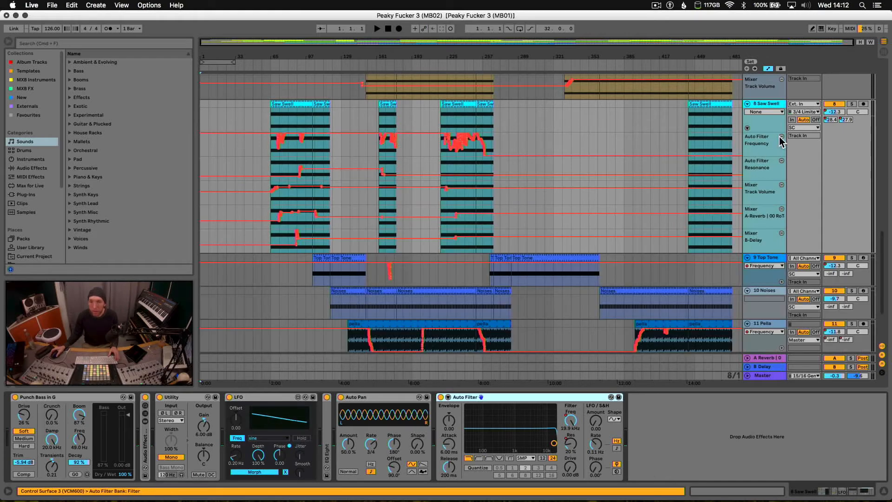
- Add a lane for each automated envelope on the 9 Top Tone, 11 Pella and 12 Break tracks
scroll(760, 164, down, 5)
right_click(757, 196)
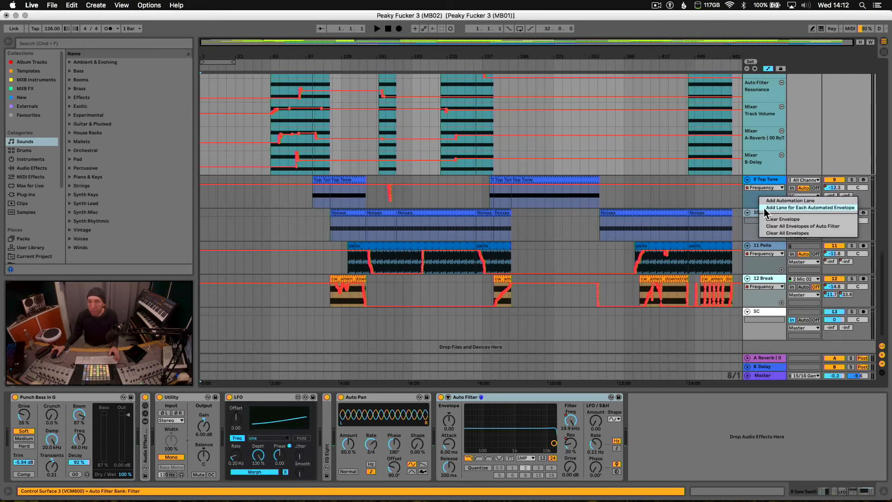
click(764, 209)
scroll(761, 200, down, 2)
right_click(760, 224)
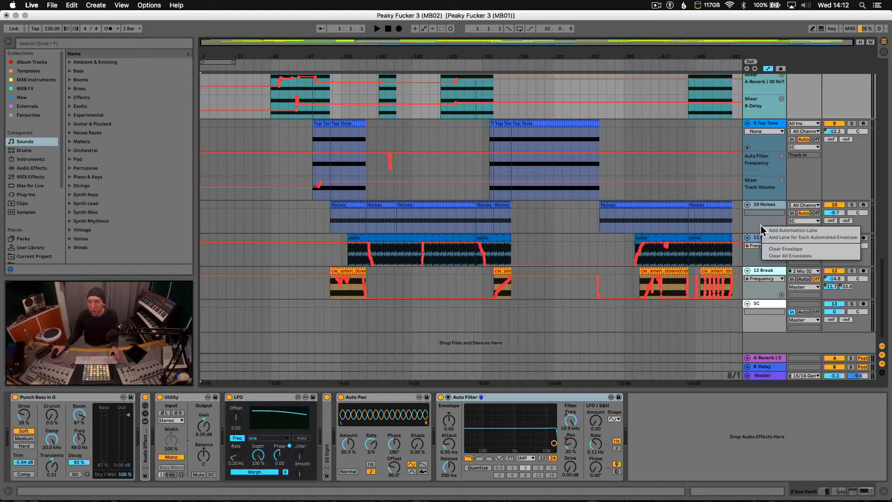
click(755, 211)
right_click(761, 253)
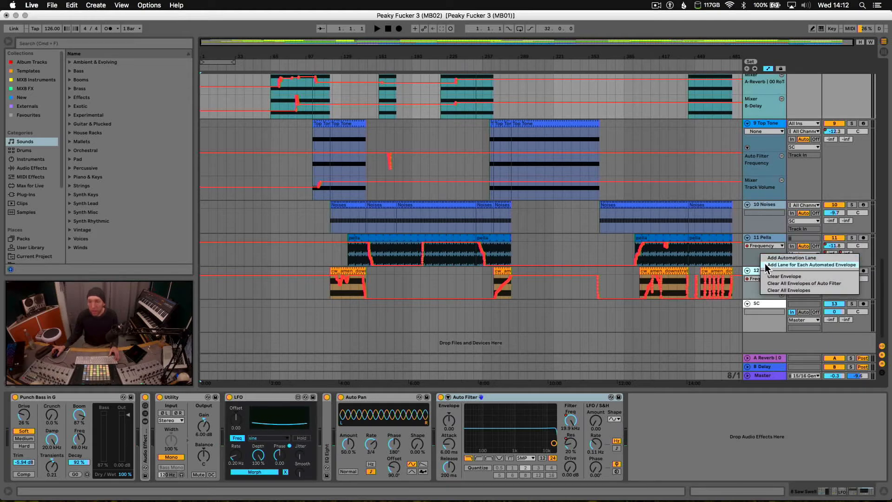
click(765, 263)
scroll(760, 250, down, 10)
right_click(759, 297)
click(769, 309)
scroll(755, 278, down, 8)
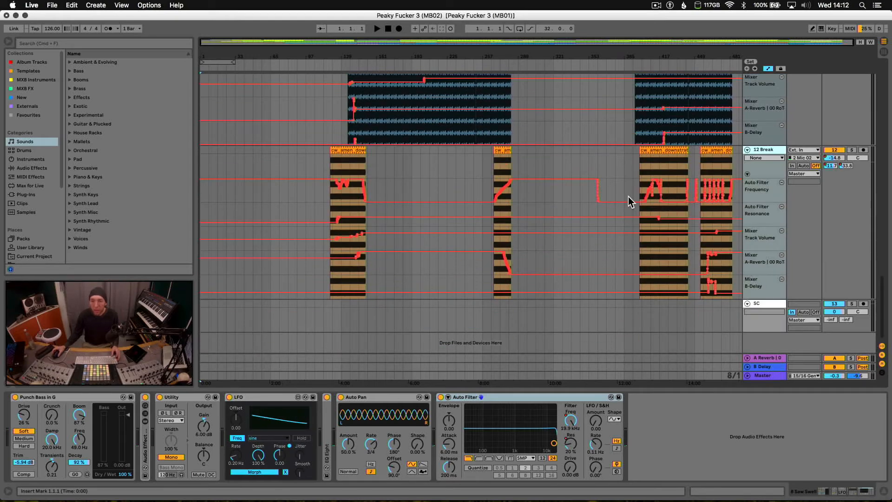
- Hide the device detail view and review the automation lanes of all tracks from 1 Kick to 12 Break
key(super+alt+l)
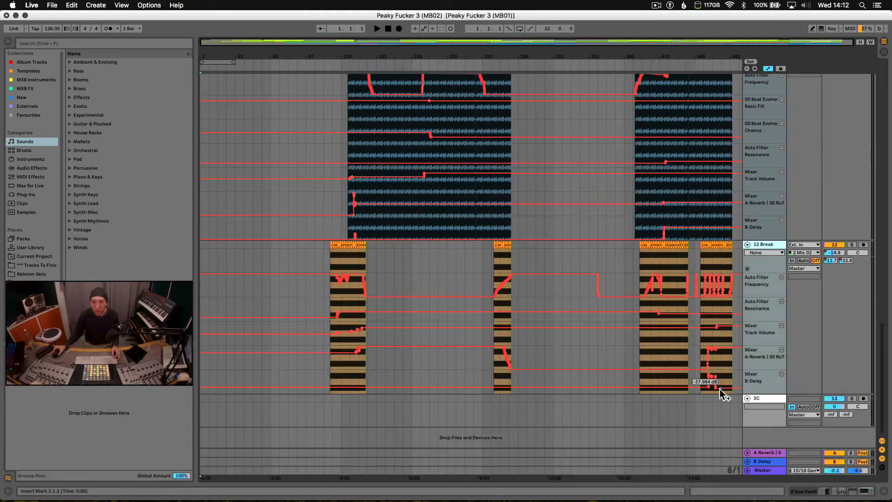
scroll(692, 230, up, 5)
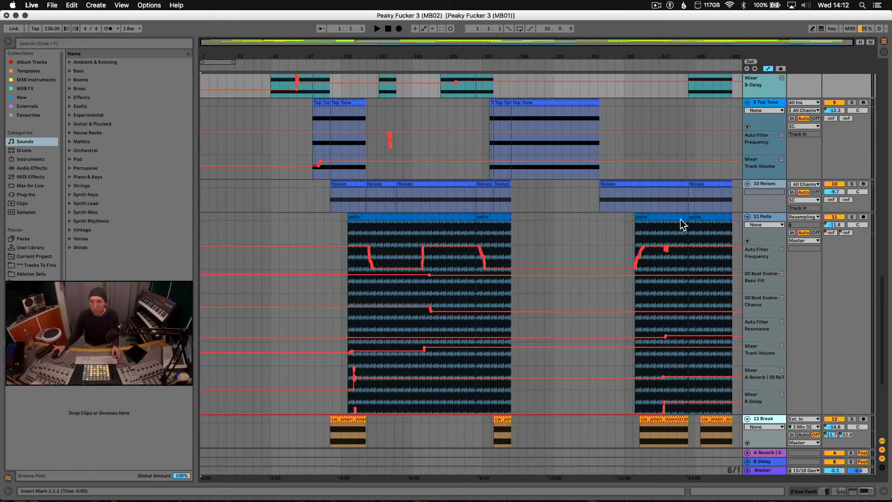
scroll(680, 219, up, 15)
scroll(680, 219, down, 15)
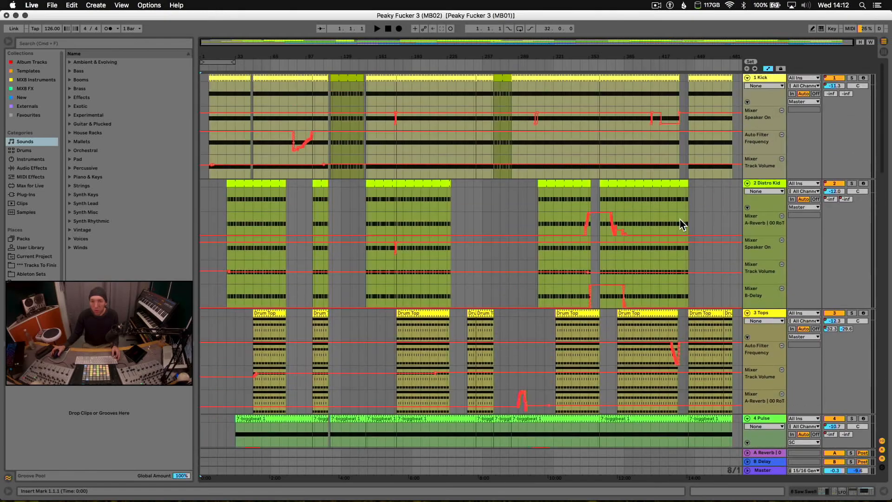
scroll(678, 224, down, 15)
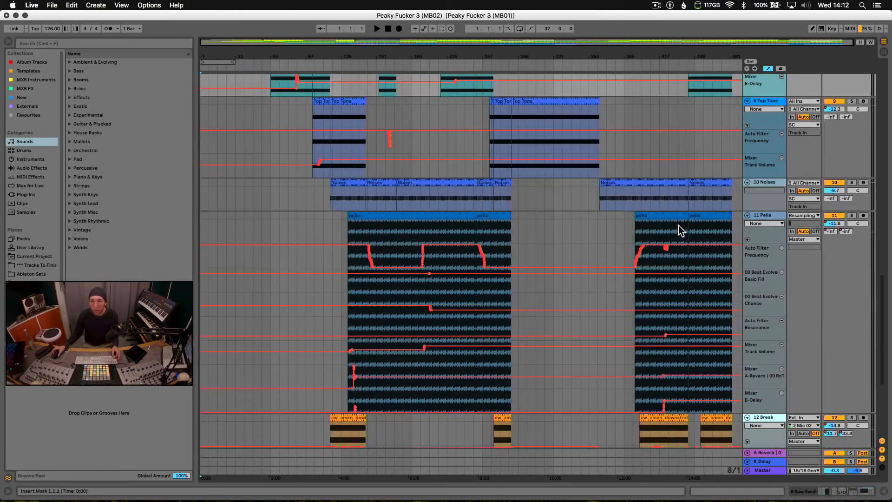
scroll(659, 226, up, 5)
scroll(659, 227, up, 20)
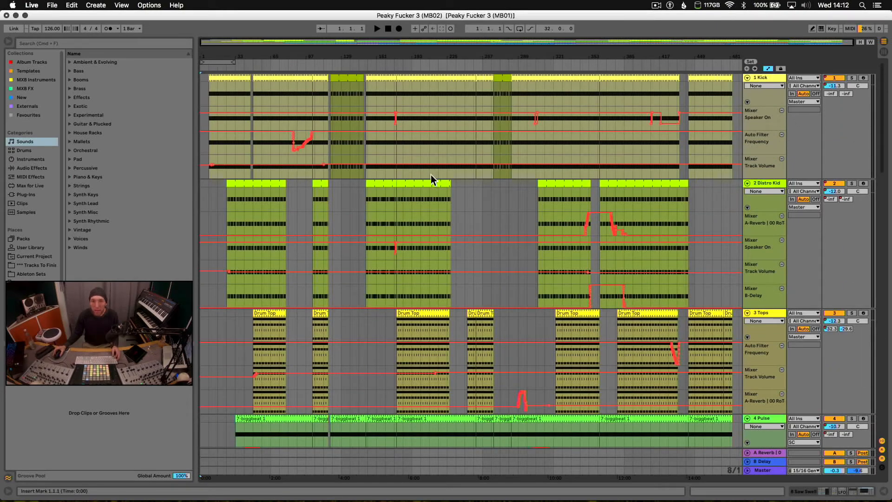
- Delete the volume automation of the 1 Kick track and set its track volume to -12 dB
right_click(840, 85)
click(817, 118)
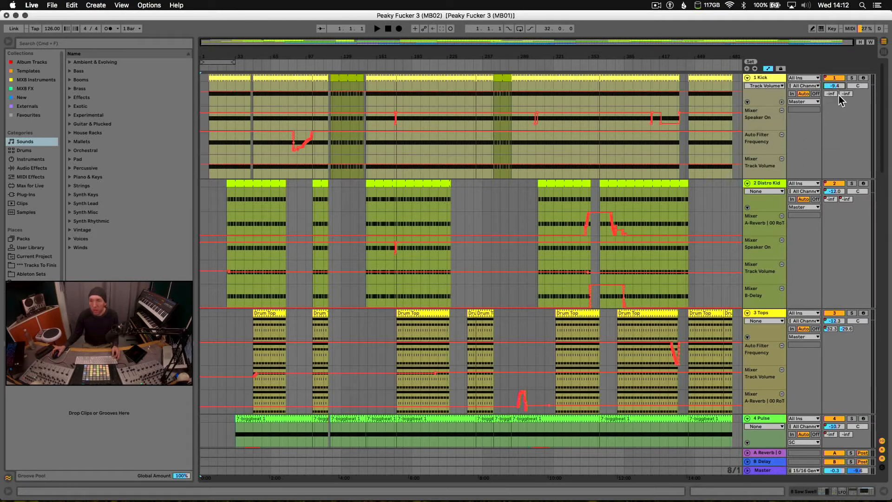
text(-12)
key(Return)
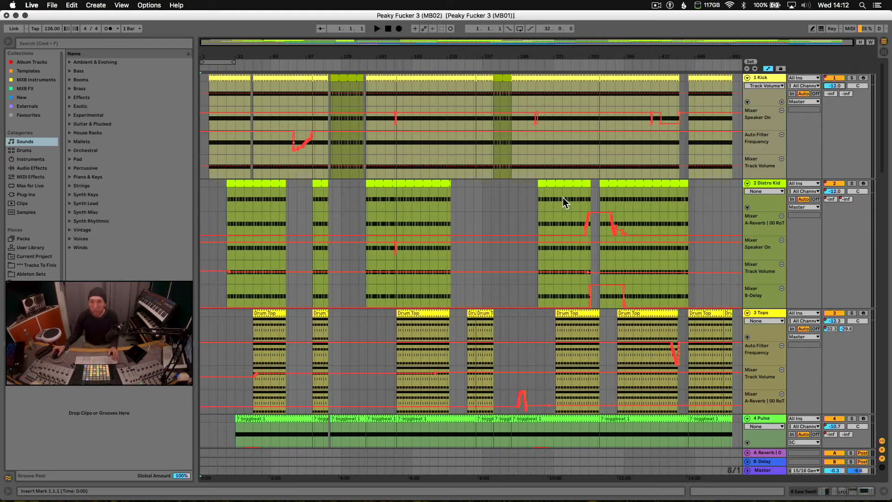
- Delete the volume automation of the 2 Distro Kid and 3 Tops tracks and set both track volumes to -12 dB
right_click(836, 190)
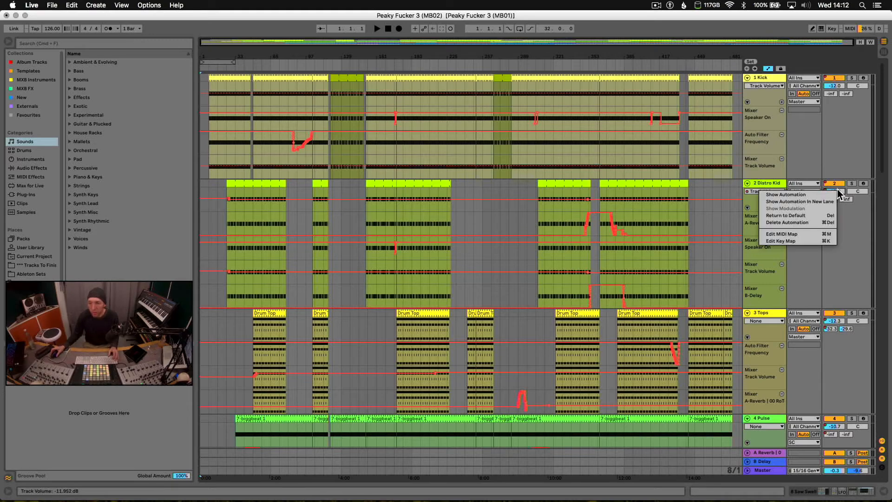
click(824, 223)
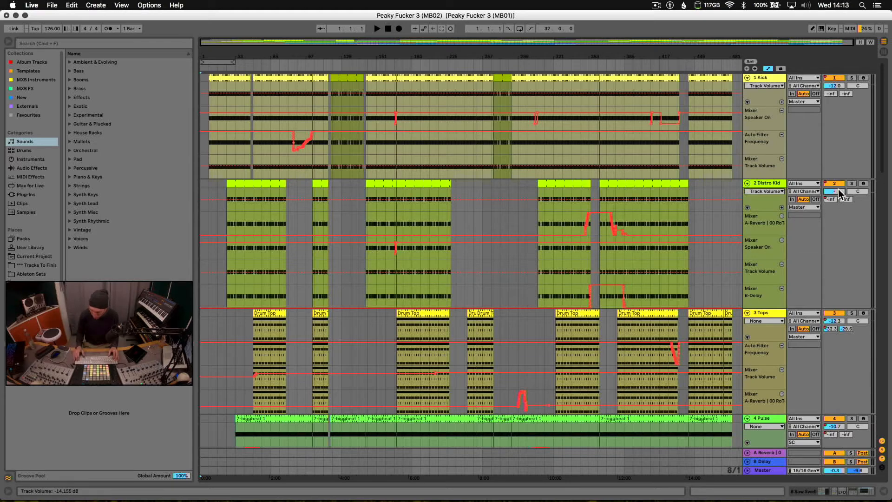
scroll(846, 266, down, 3)
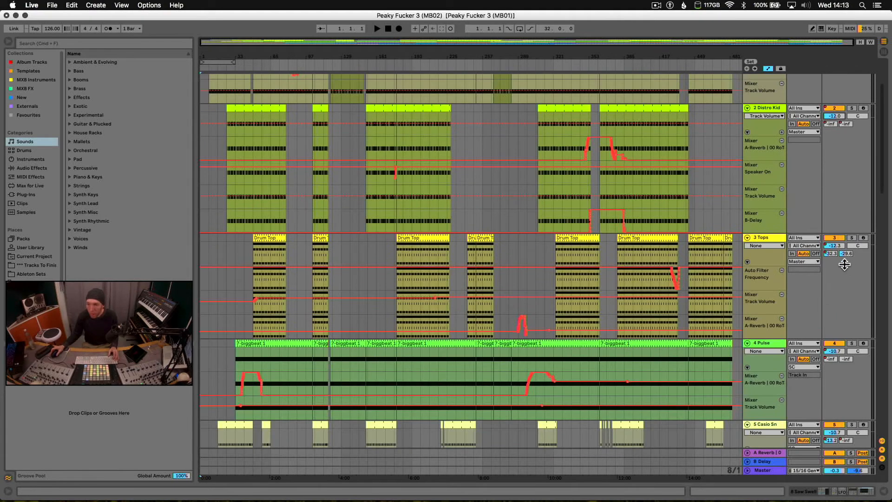
right_click(837, 245)
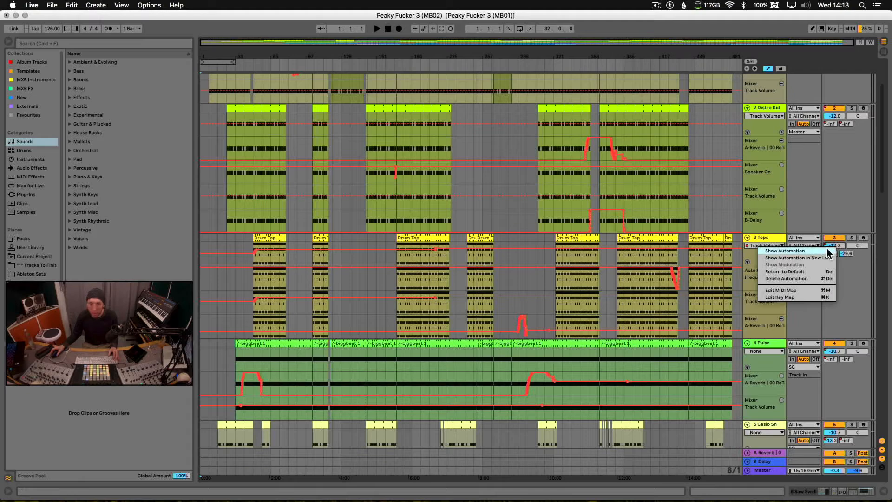
click(820, 278)
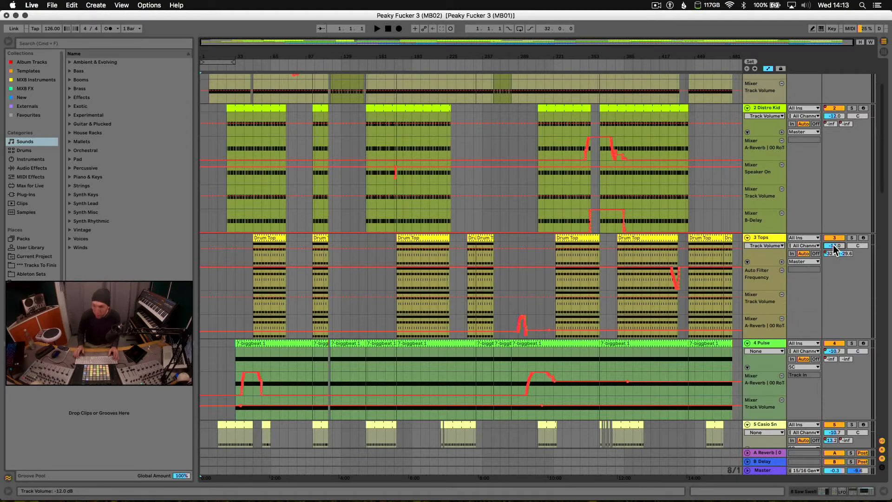
- Delete the volume automation of the 4 Pulse track and set its track volume to -10 dB
scroll(832, 248, down, 3)
click(832, 273)
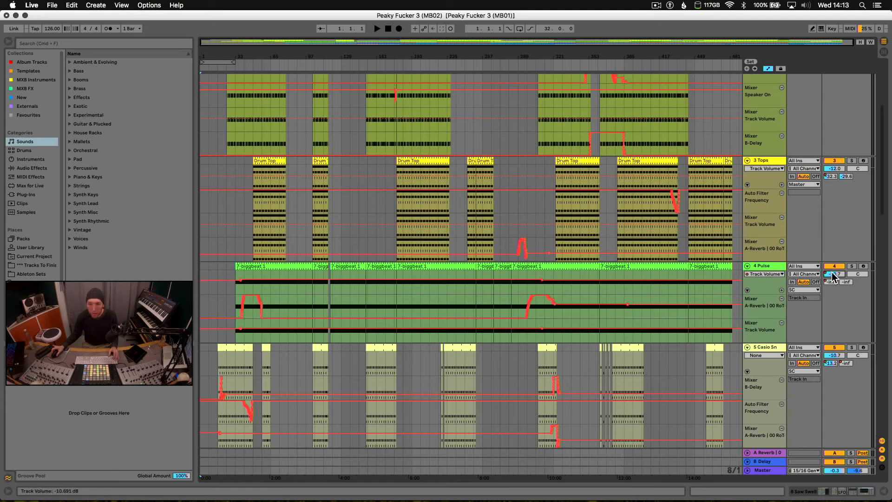
right_click(835, 273)
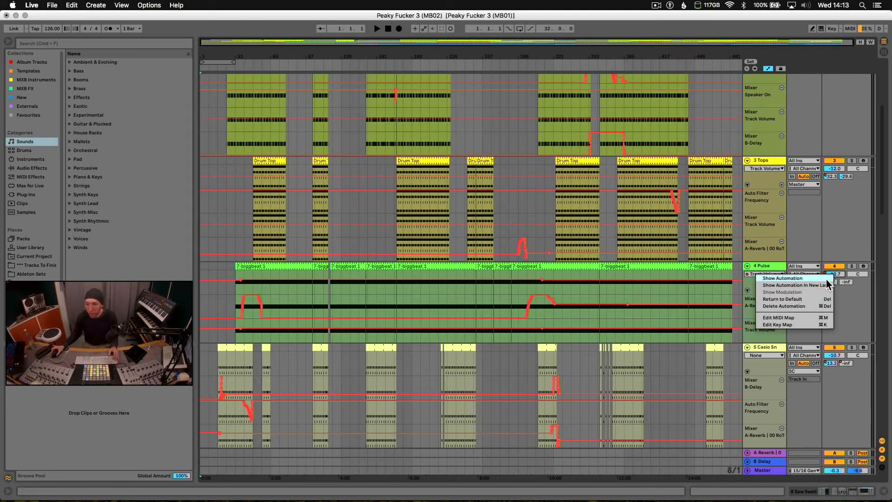
click(823, 305)
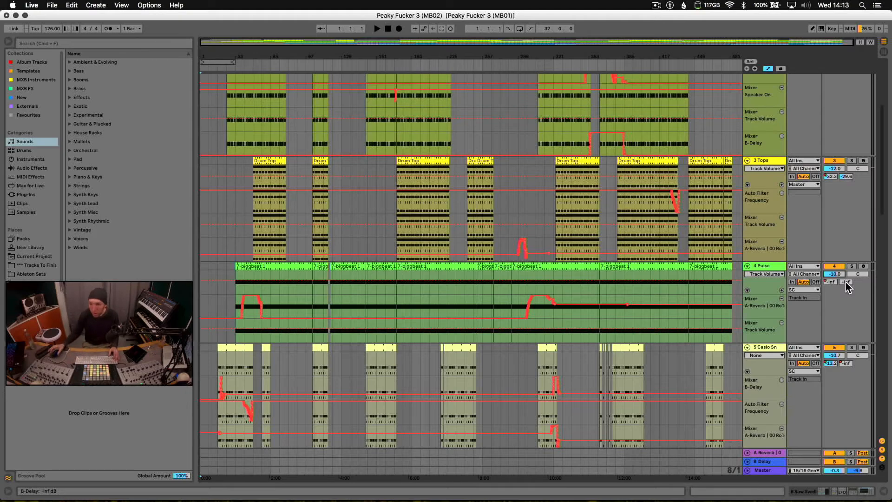
- Delete the volume automation of the 6 Big Skies track and set its track volume to 6 dB
scroll(845, 283, down, 2)
scroll(844, 284, down, 6)
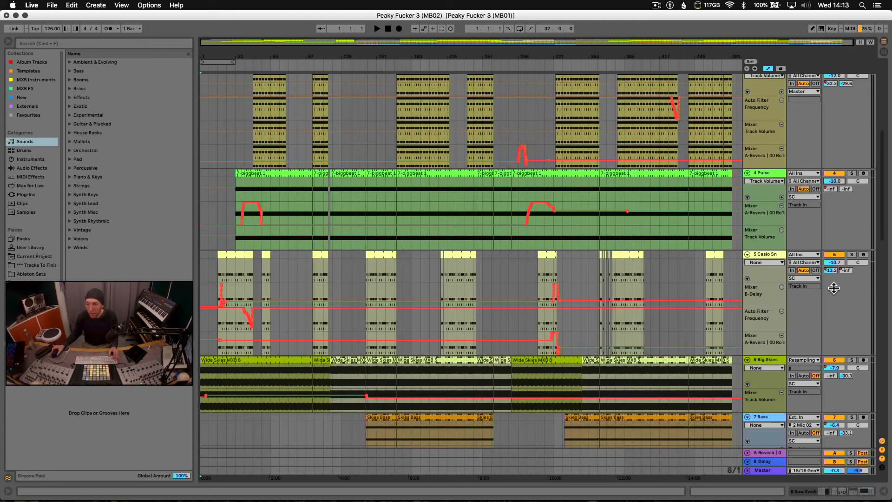
scroll(851, 329, down, 2)
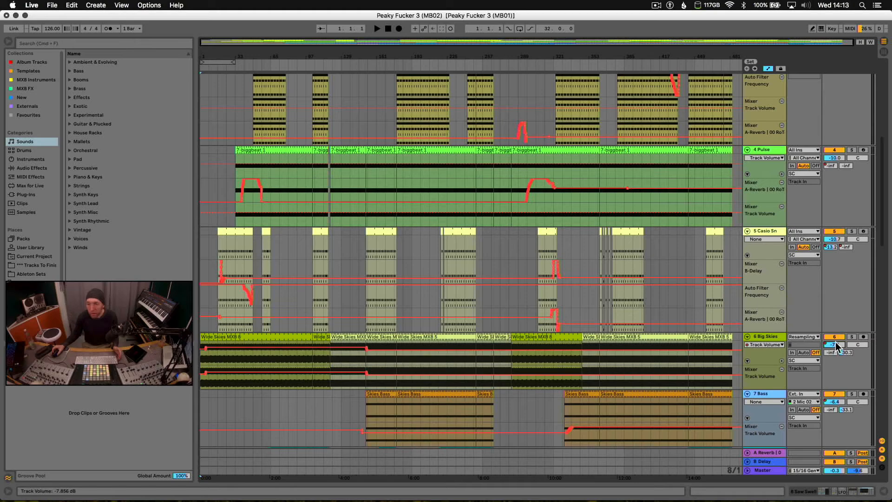
scroll(831, 324, down, 4)
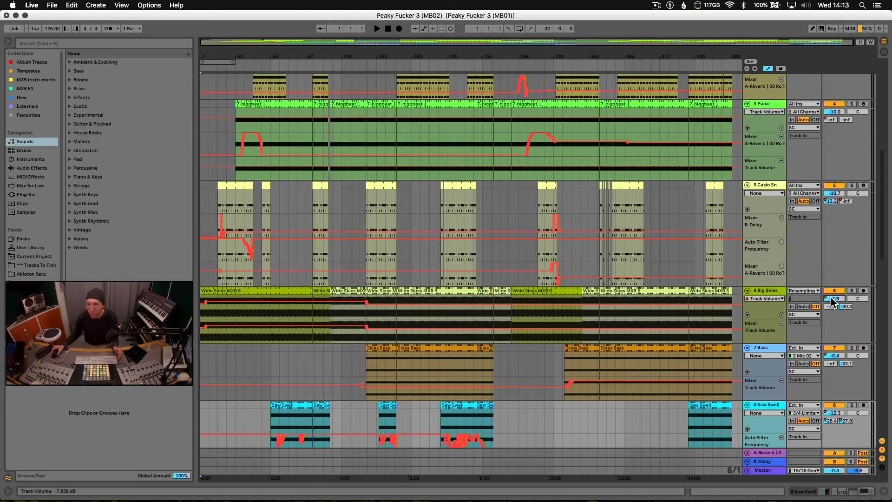
right_click(832, 302)
click(828, 324)
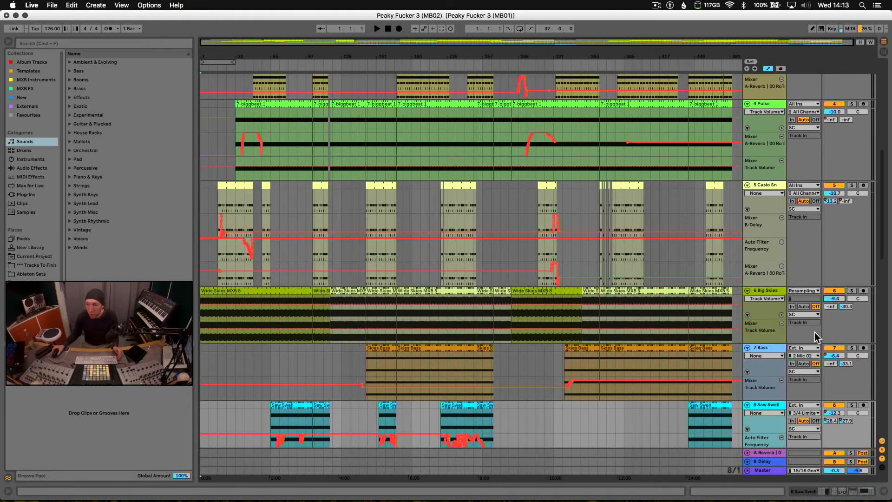
text(6)
key(Return)
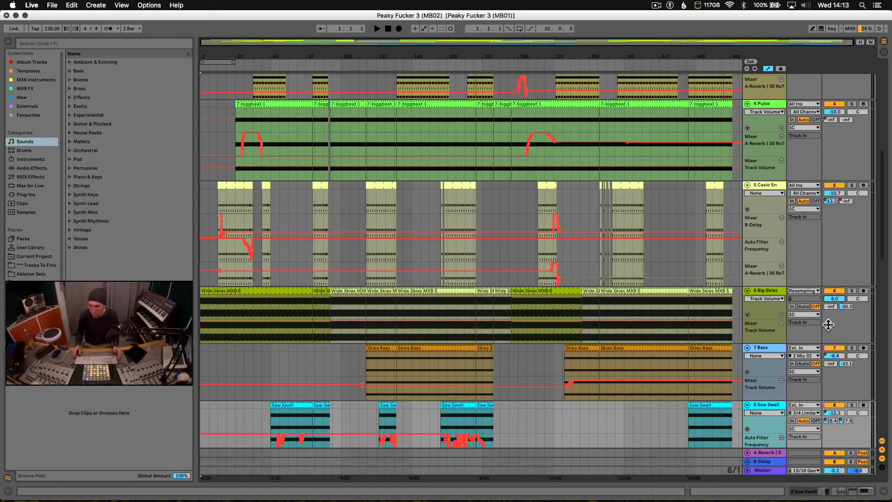
- Set the 6 Big Skies track volume to -8 dB and replace the 7 Bass volume automation with a fixed -6 dB
key(Return)
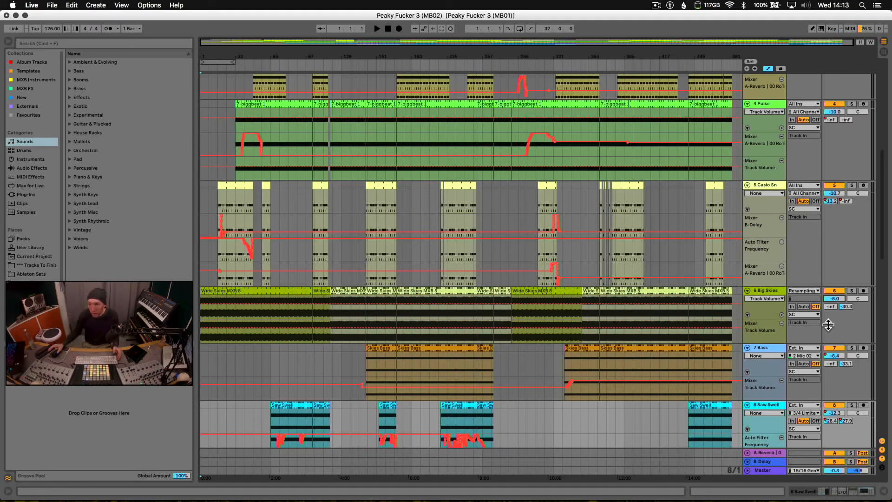
scroll(835, 326, down, 3)
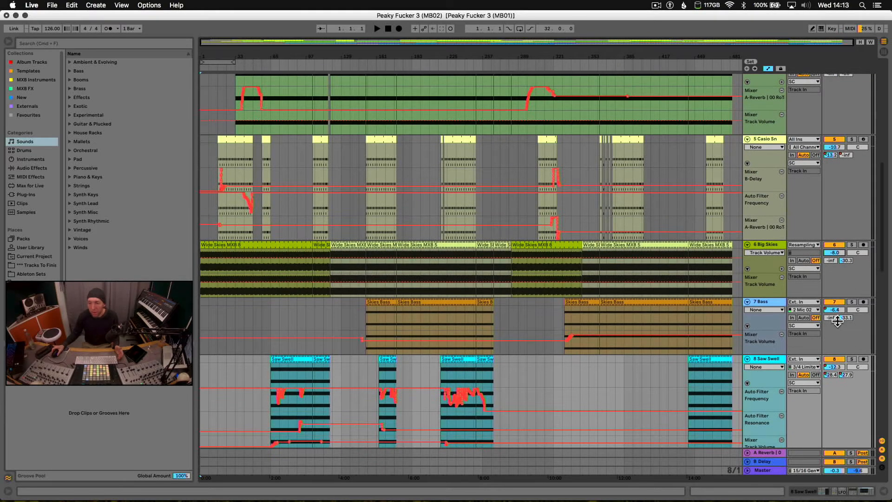
right_click(835, 310)
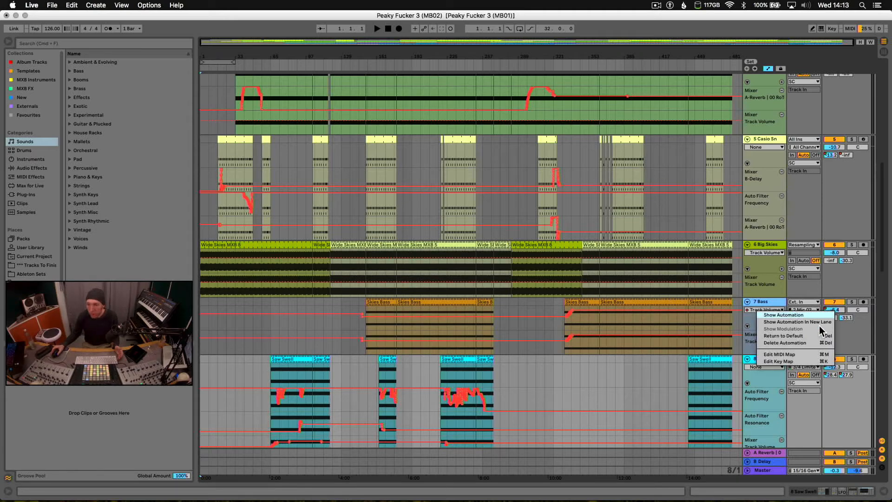
click(813, 343)
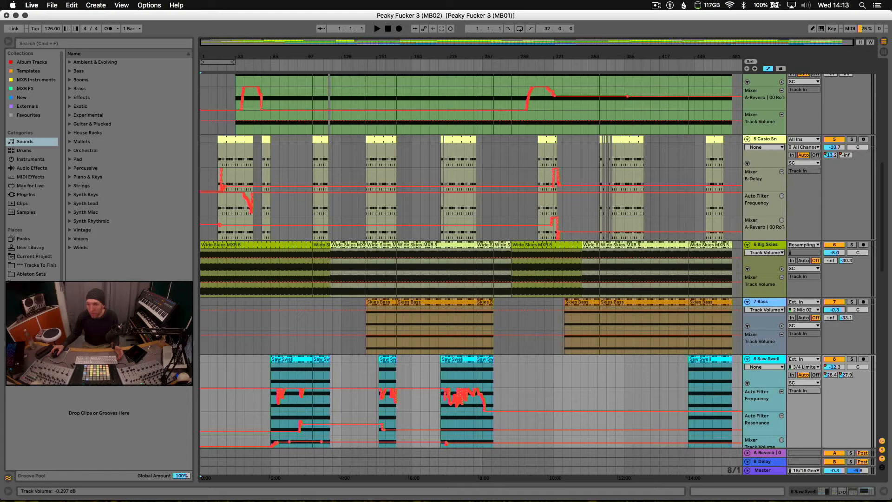
text(-6)
key(Return)
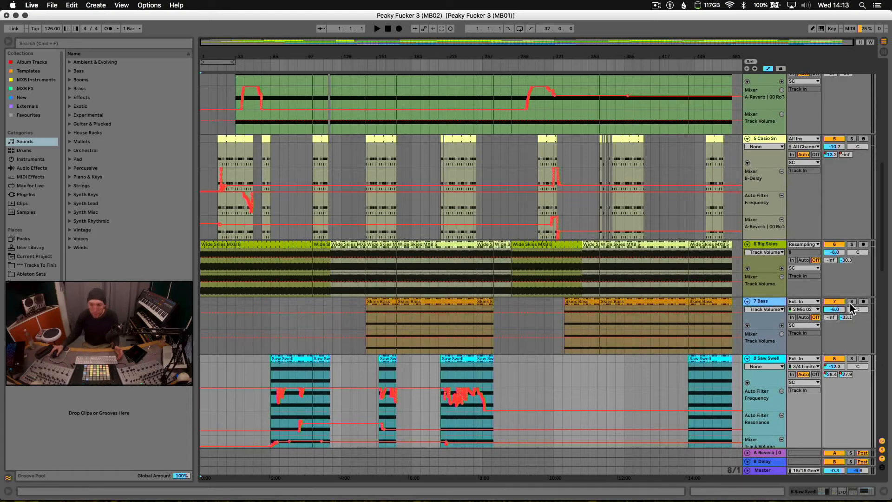
- Delete the volume automation of the 8 Saw Swell and 9 Top Tone tracks and set both track volumes to -12 dB
scroll(849, 304, down, 3)
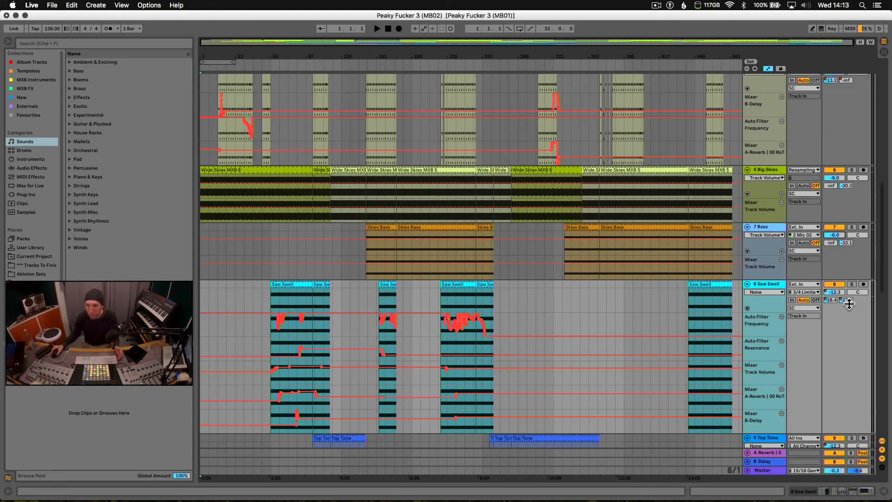
scroll(845, 281, down, 1)
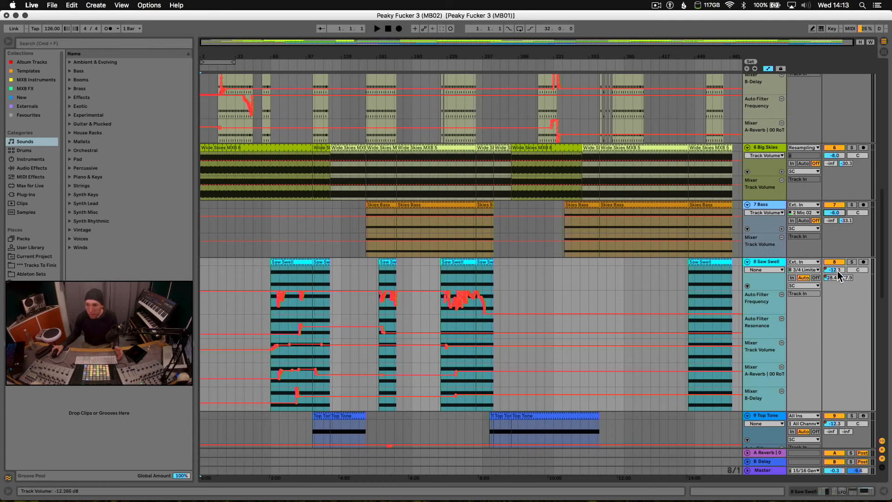
right_click(836, 273)
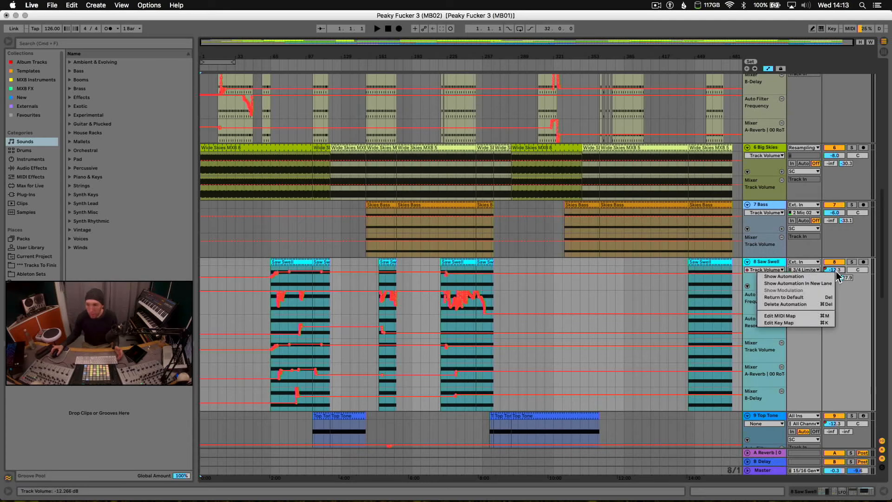
click(827, 305)
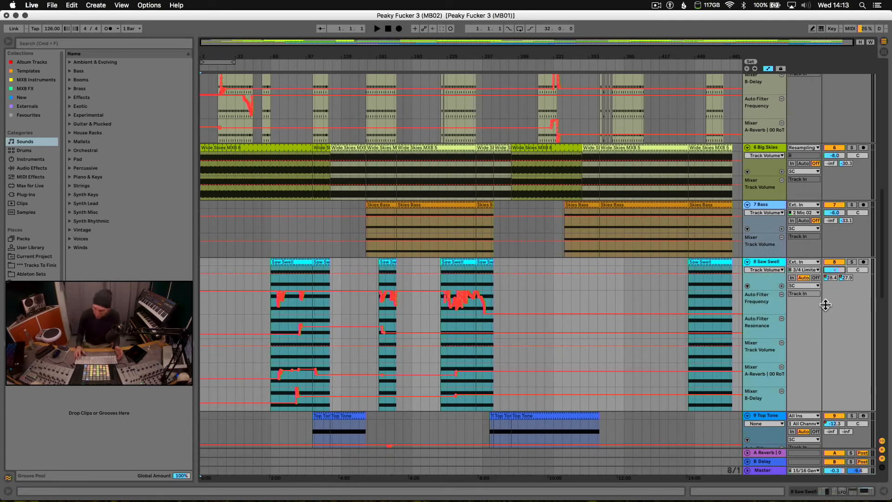
scroll(829, 307, down, 5)
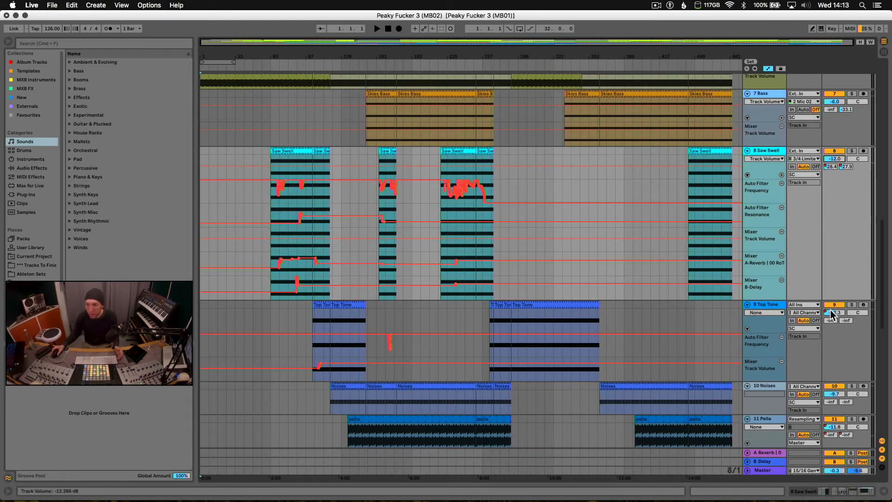
right_click(830, 311)
click(807, 346)
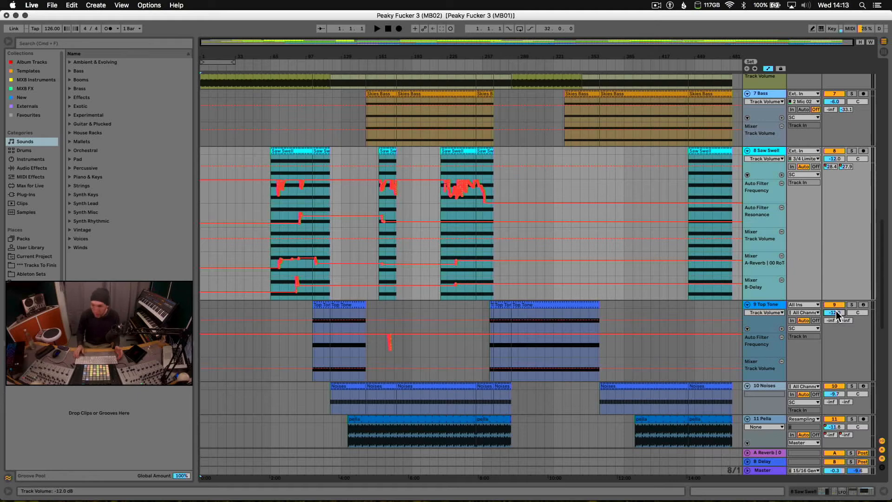
- Delete the volume automation of the 11 Pella track and set its track volume to -12 dB
scroll(836, 310, down, 5)
scroll(836, 311, down, 2)
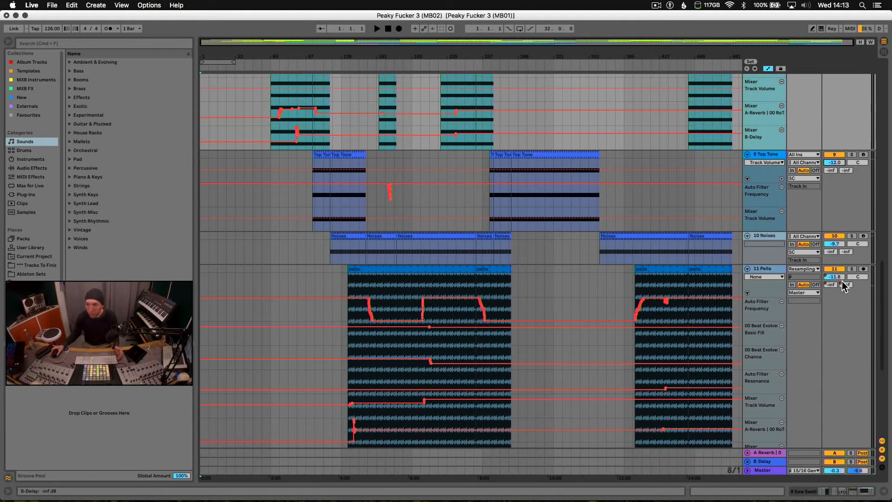
right_click(836, 277)
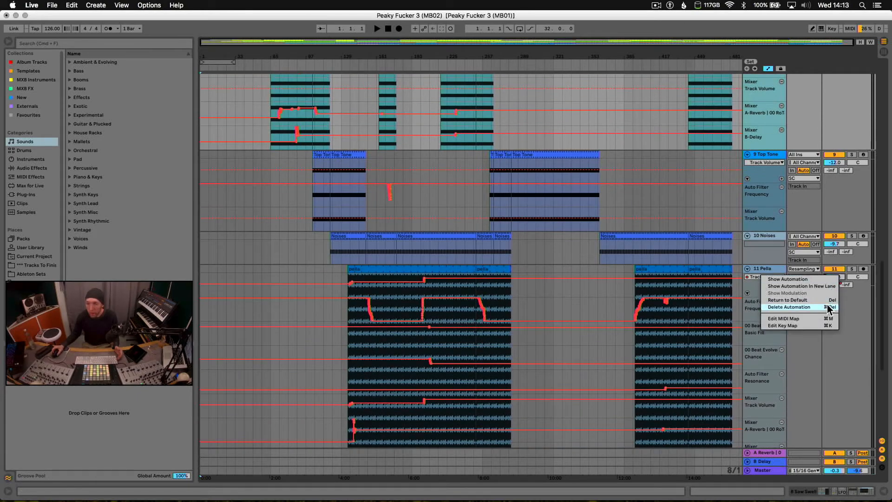
click(829, 307)
click(837, 275)
text(-12)
key(Return)
- Delete the volume automation of the 12 Break track and set its track volume to -15 dB
scroll(837, 276, down, 9)
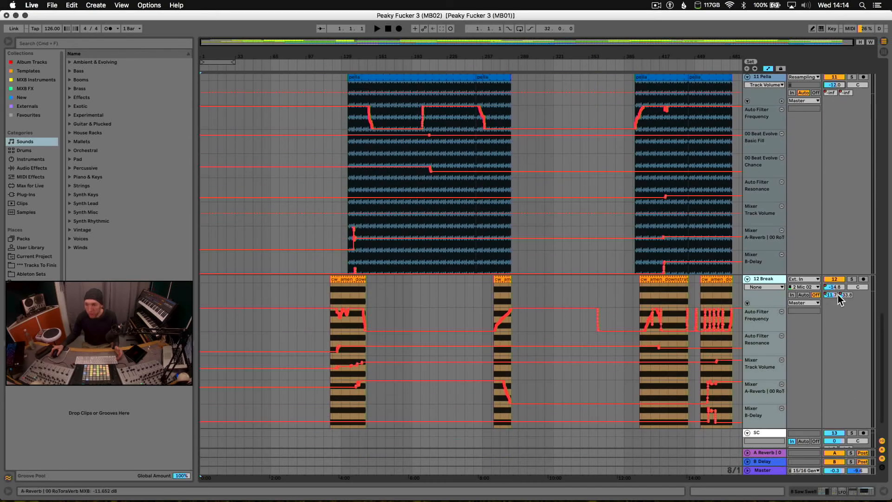
right_click(837, 286)
click(829, 317)
click(838, 287)
text(-15)
key(Return)
- Turn off the automation display so all tracks show only their clips in compact rows
scroll(787, 365, down, 2)
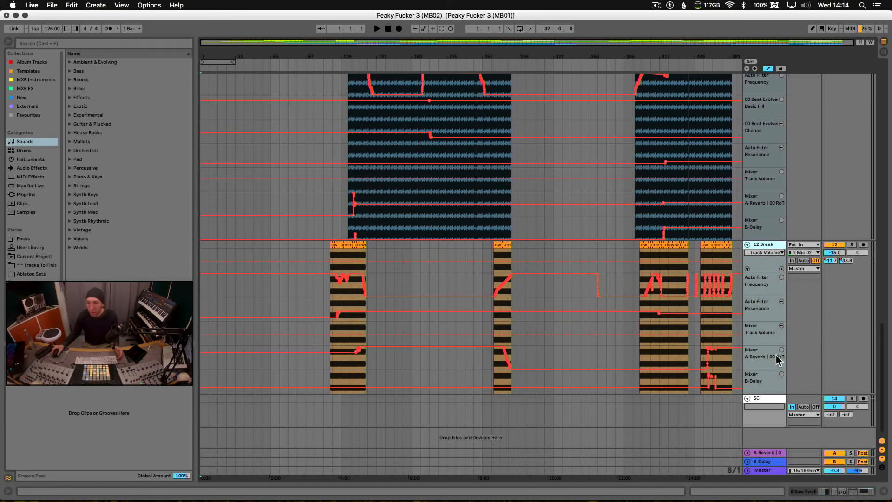
scroll(747, 242, up, 10)
scroll(748, 243, up, 10)
key(a)
scroll(587, 223, down, 4)
scroll(586, 227, up, 4)
drag(767, 236, 767, 227)
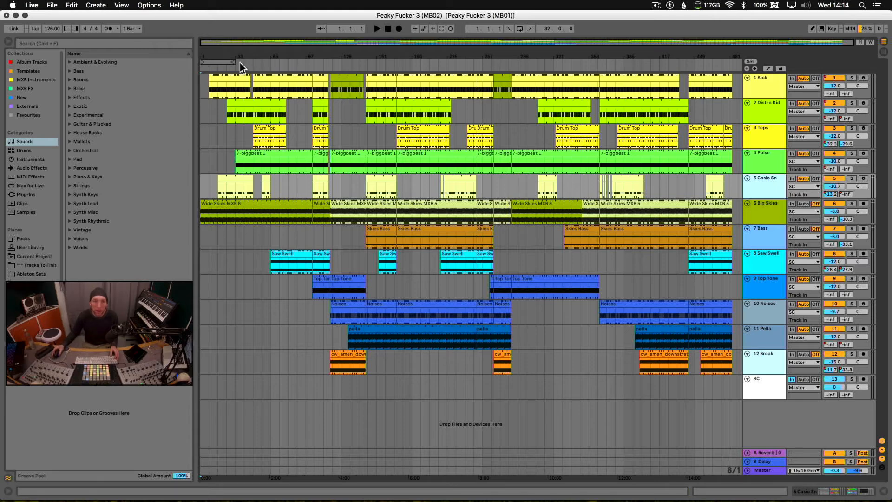
- Extend the loop brace from the start to the end of the arrangement, 488 bars long
drag(230, 62, 727, 61)
drag(651, 55, 651, 50)
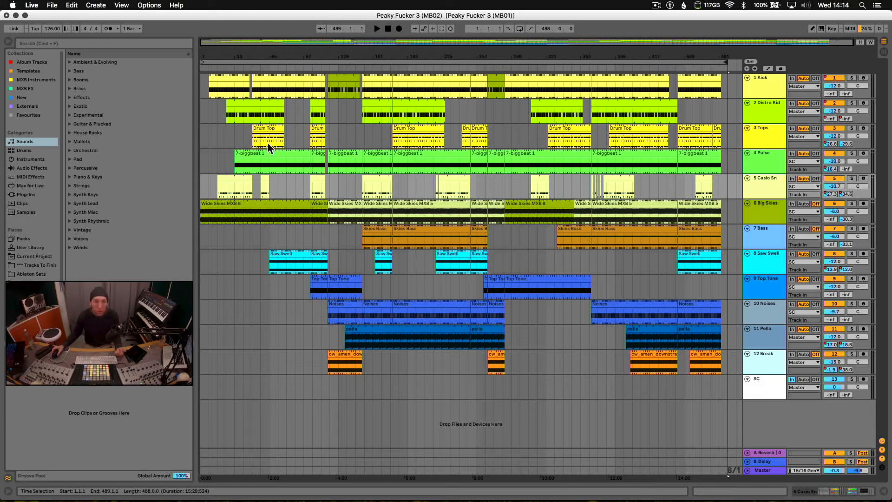
click(230, 237)
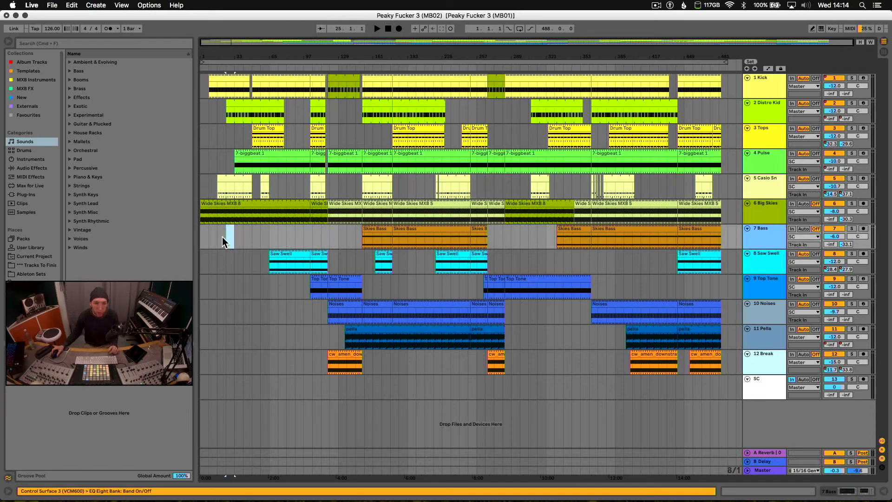
drag(227, 232, 350, 237)
drag(401, 255, 417, 259)
click(499, 236)
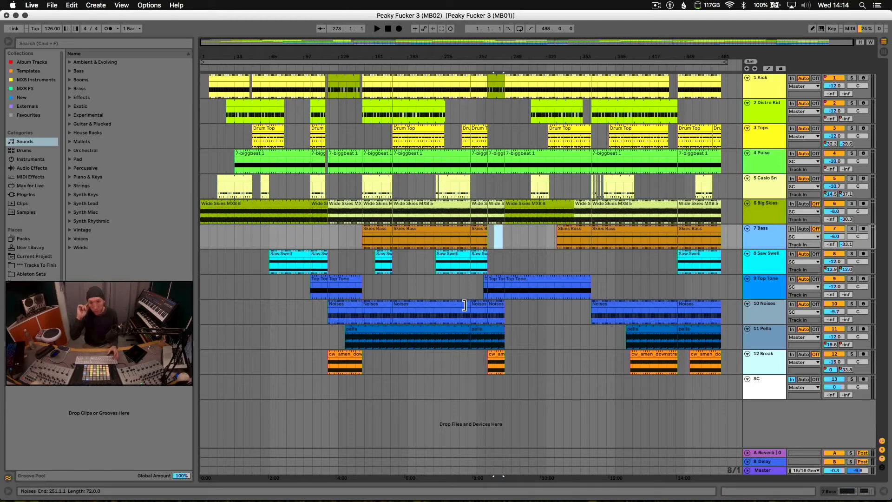
click(385, 373)
- Select the time range from bar 129 to bar 313 across all tracks
drag(336, 336, 537, 74)
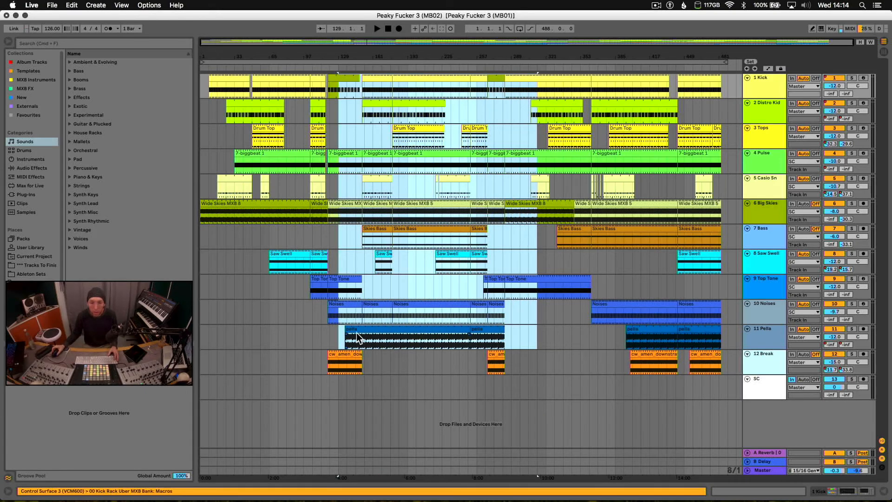
drag(337, 380, 540, 90)
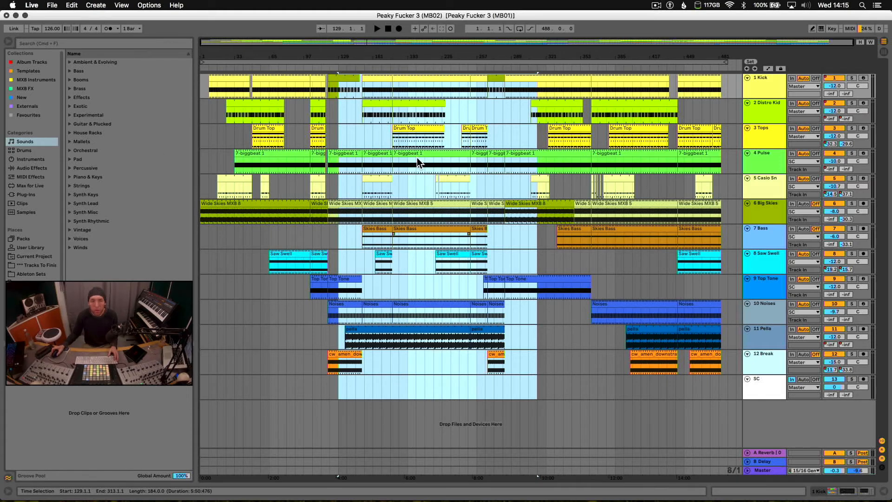
drag(428, 57, 429, 60)
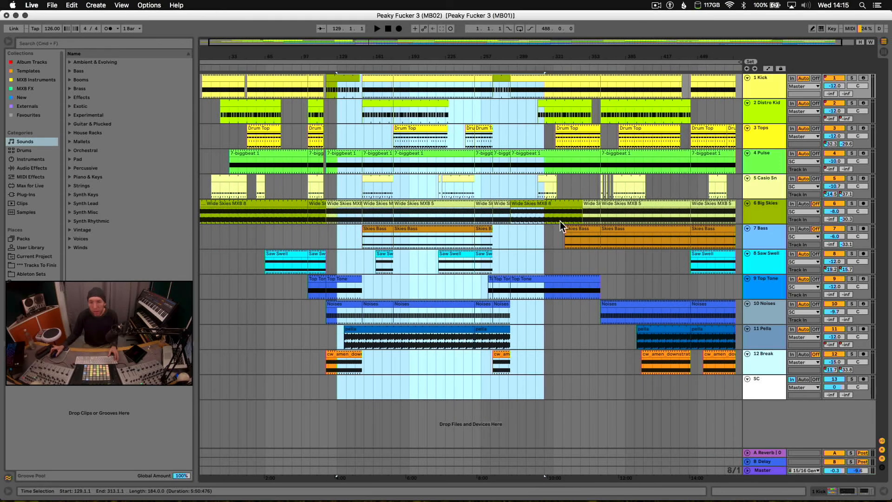
- Select the time range from bar 361 to bar 385 across all tracks
drag(595, 251, 616, 179)
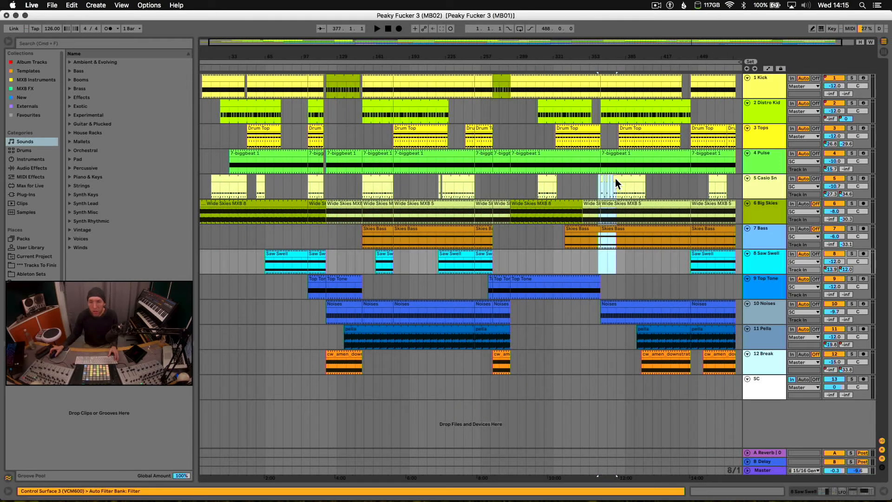
drag(617, 68, 617, 70)
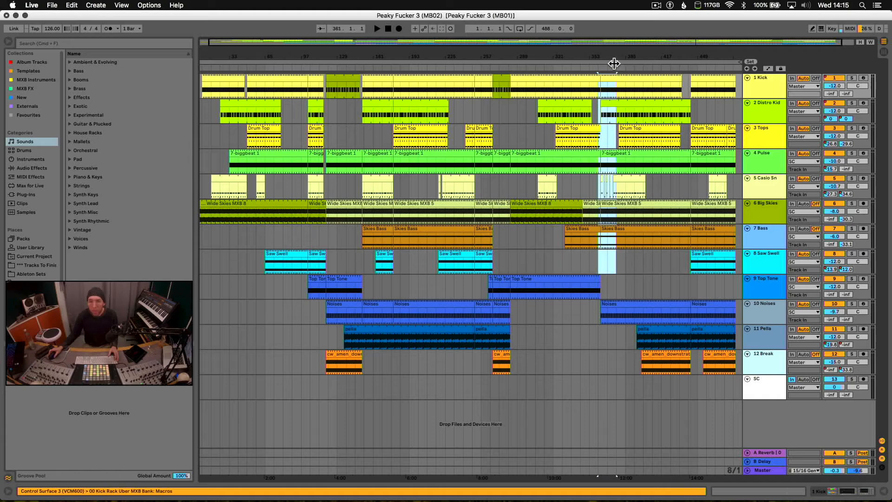
drag(596, 381, 624, 29)
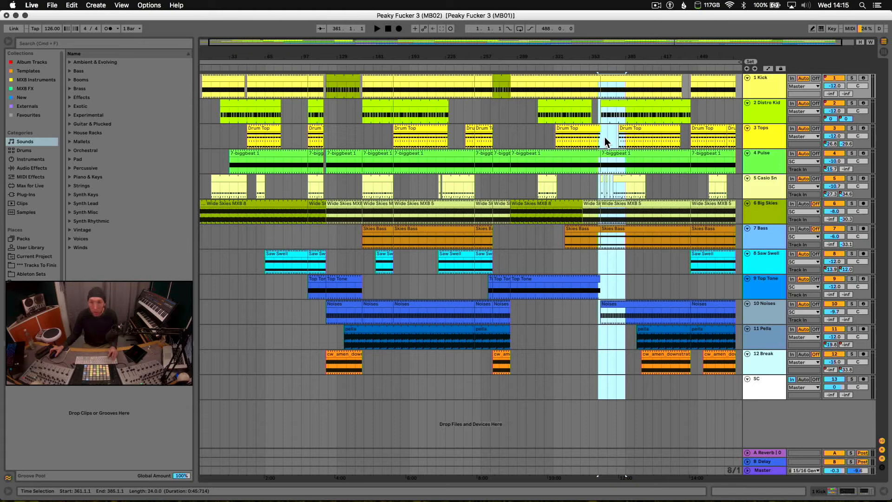
- Try inserting a copy of the 24-bar section from bar 377, across all tracks, at bar 225, and undo the insertion
click(444, 86)
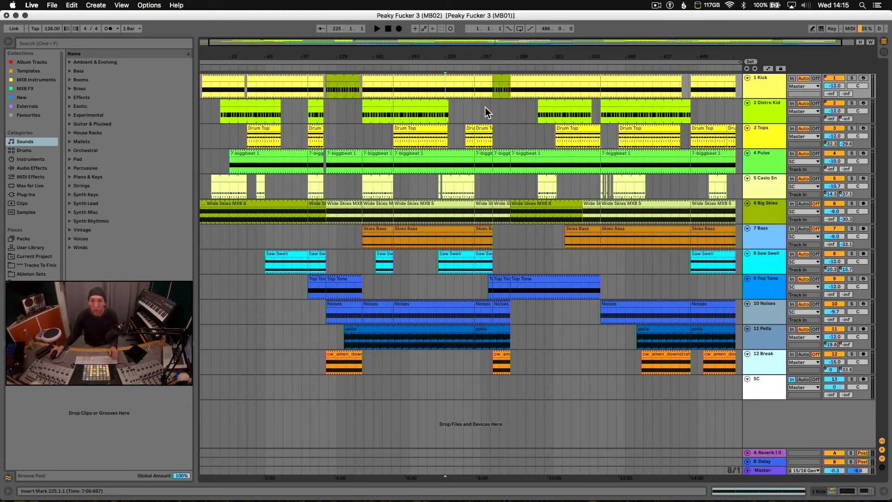
drag(616, 395, 645, 7)
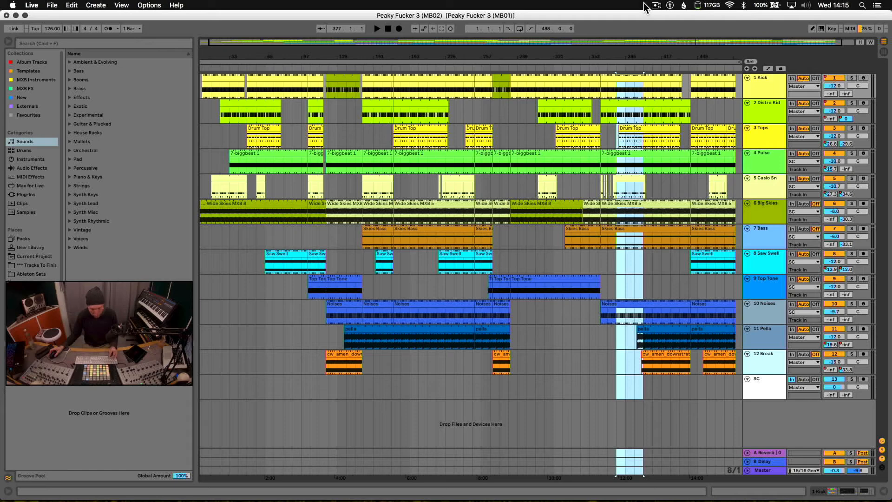
key(super+shift+x)
click(444, 86)
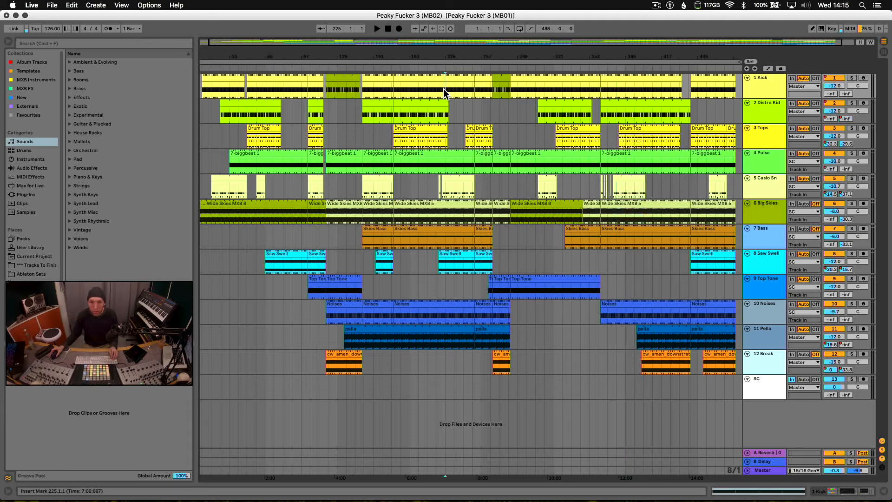
key(super+shift+v)
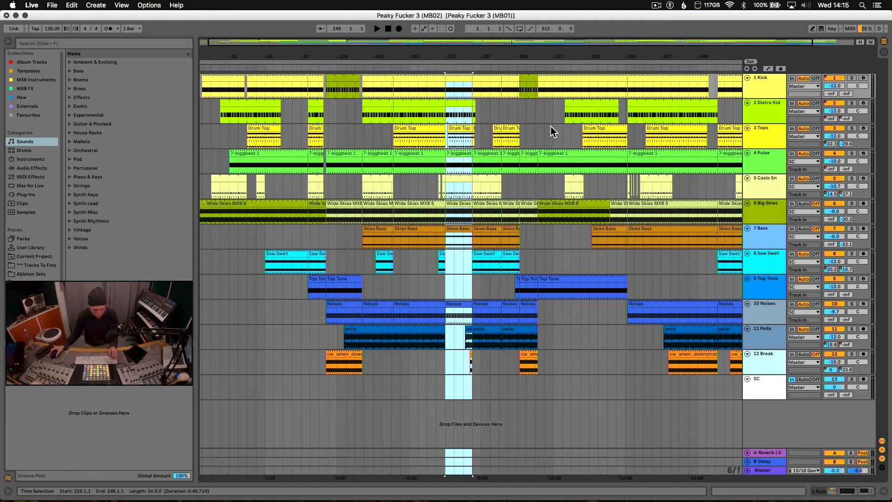
key(super+z)
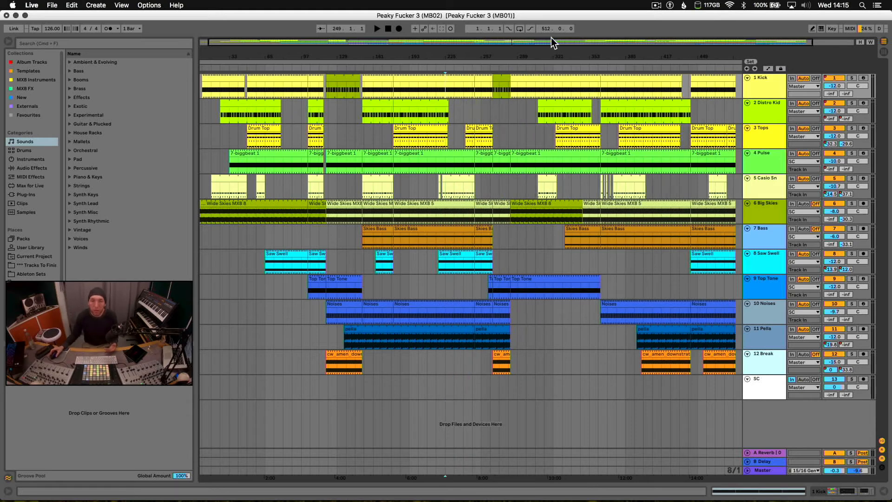
drag(544, 60, 538, 56)
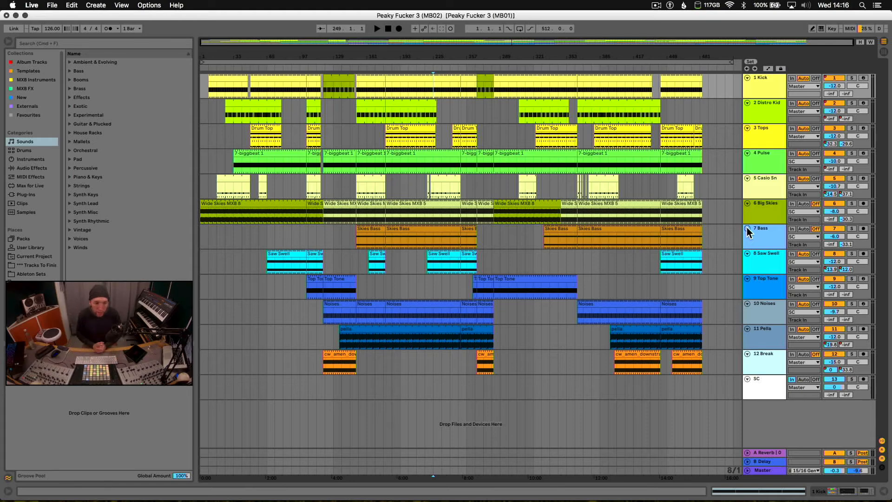
key(Tab)
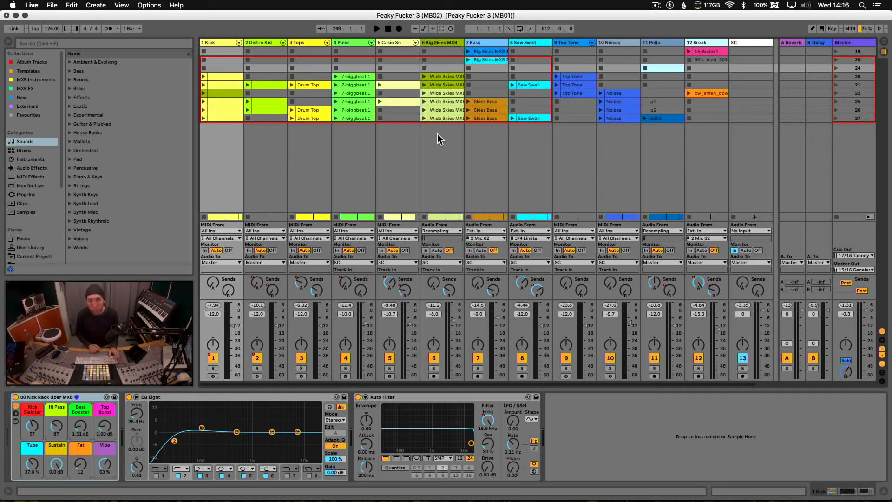
key(Tab)
click(450, 134)
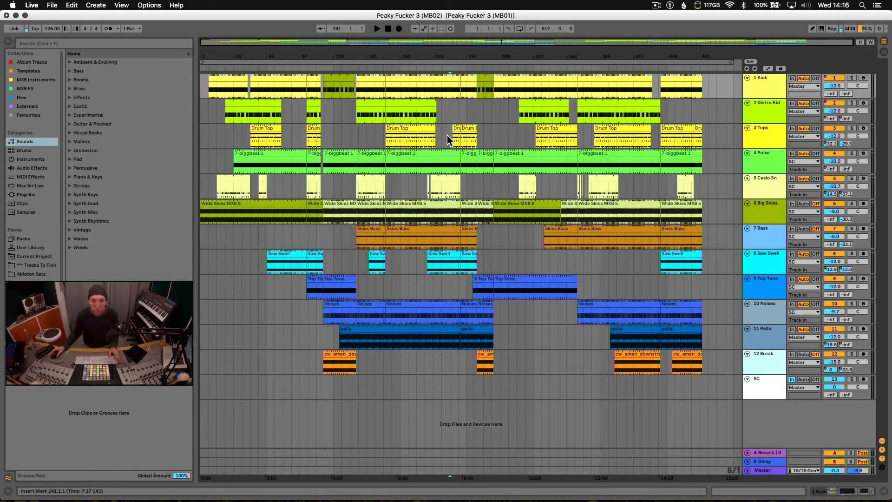
click(466, 111)
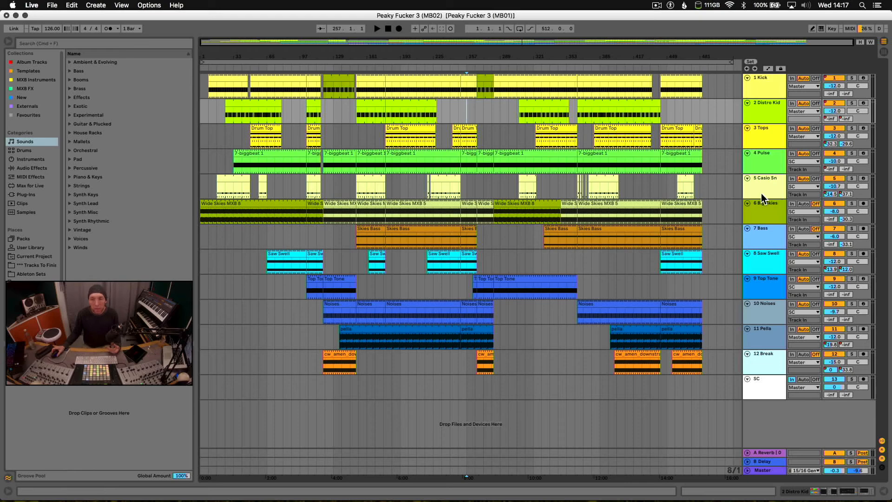
click(773, 231)
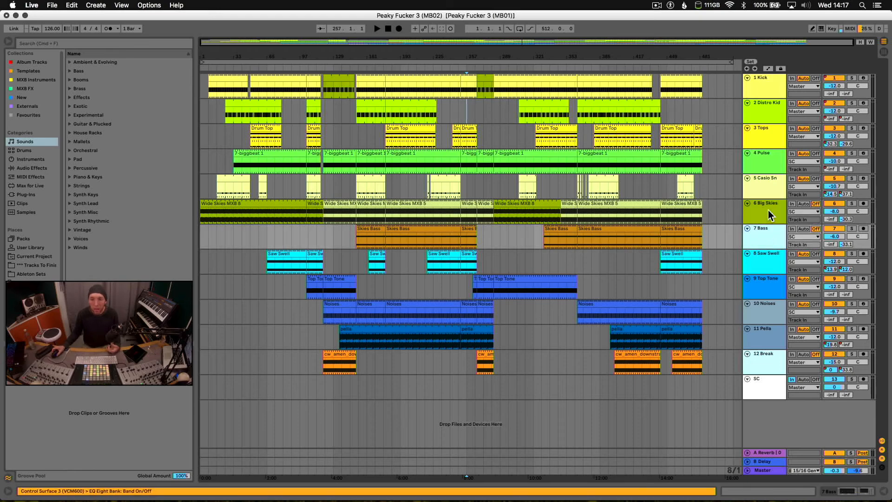
- Widen the track header column beside the arrangement and return the insert marker to 1.1.1
drag(744, 192, 730, 197)
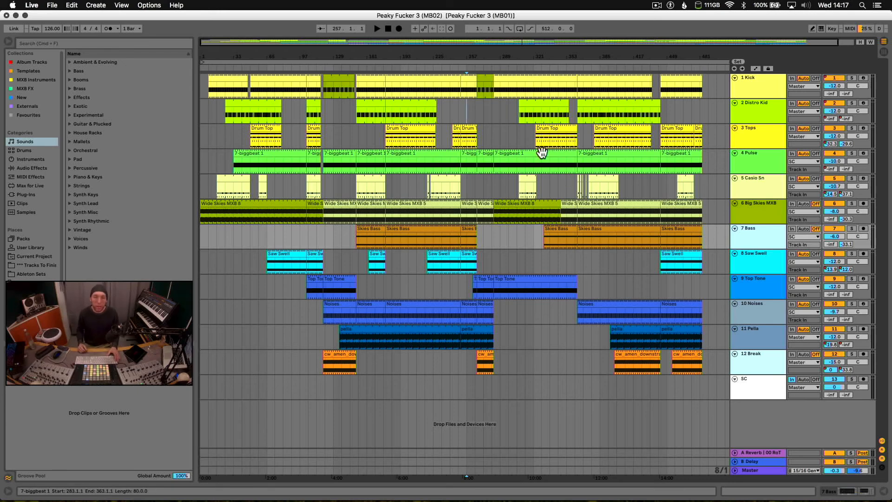
click(406, 178)
click(402, 185)
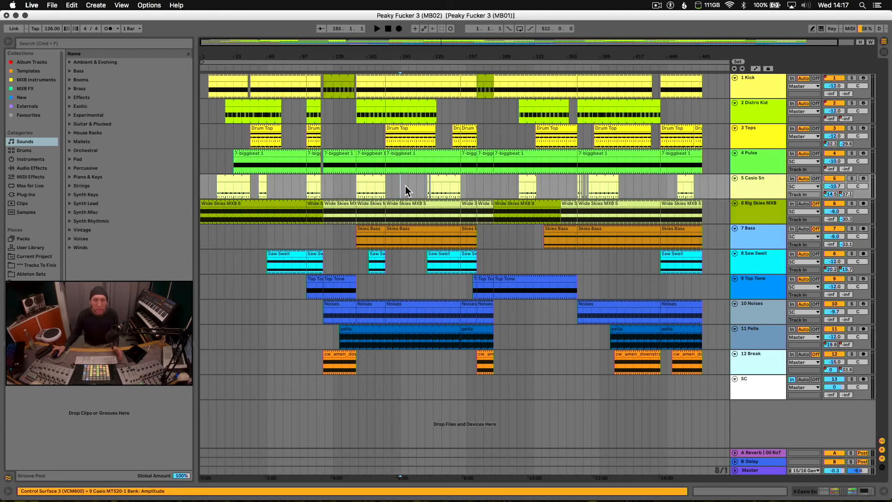
click(386, 28)
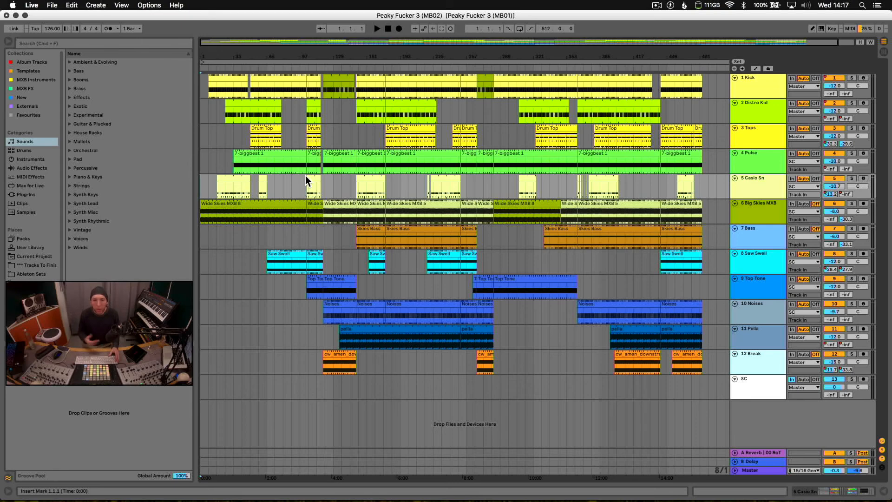
- View the clips and scenes in Session View, return to the Arrangement, and place the insert marker at bar 257 on the Distro Kid track
key(Tab)
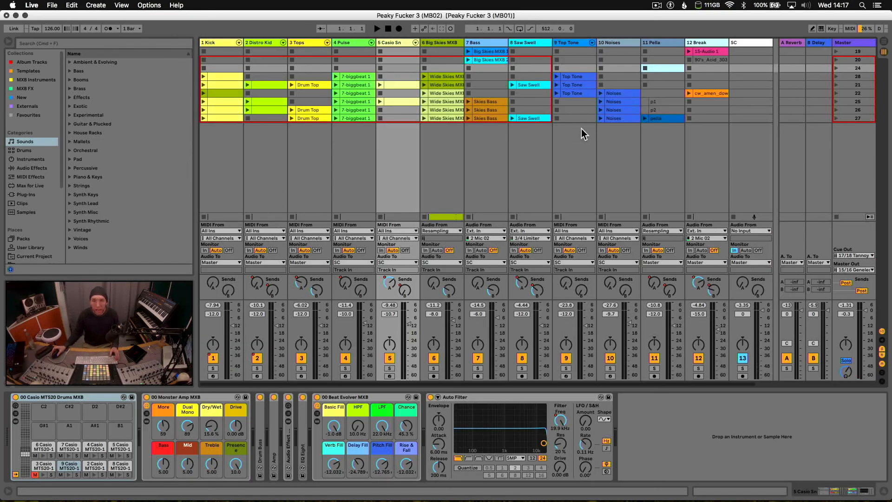
key(Tab)
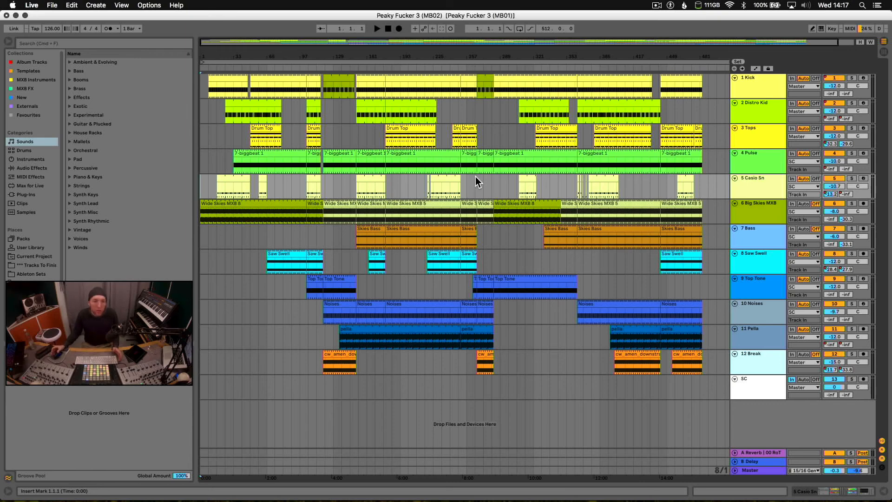
click(475, 180)
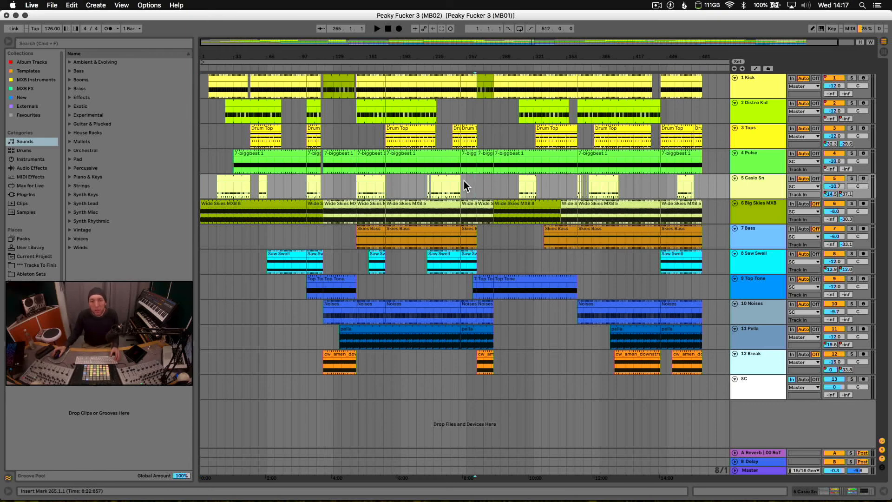
click(465, 179)
click(466, 109)
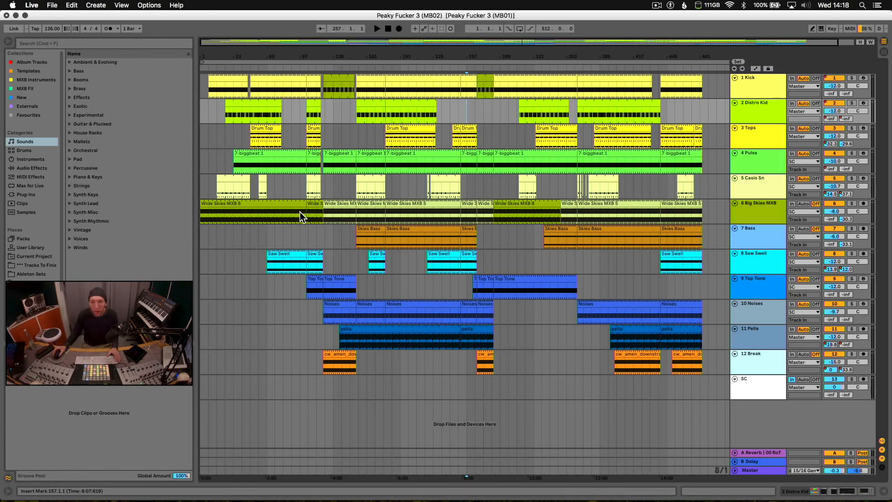
- Select the first Skies Bass clip, starting at bar 151, on the Bass track
click(394, 228)
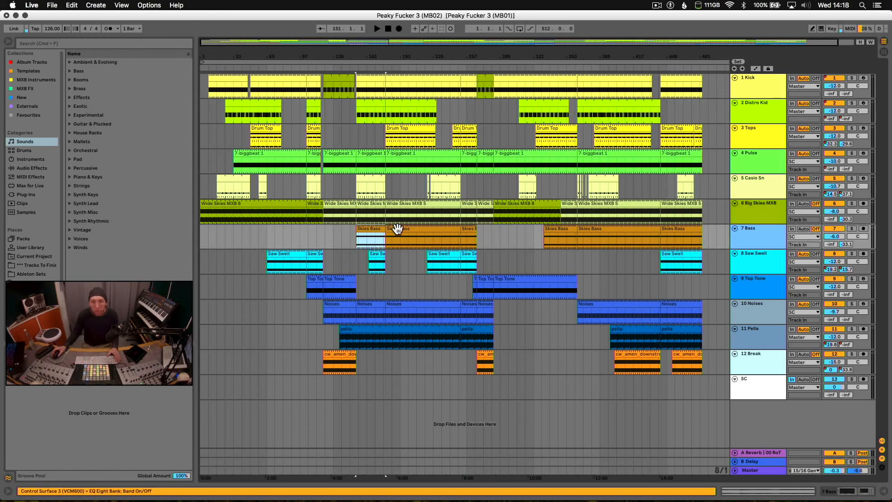